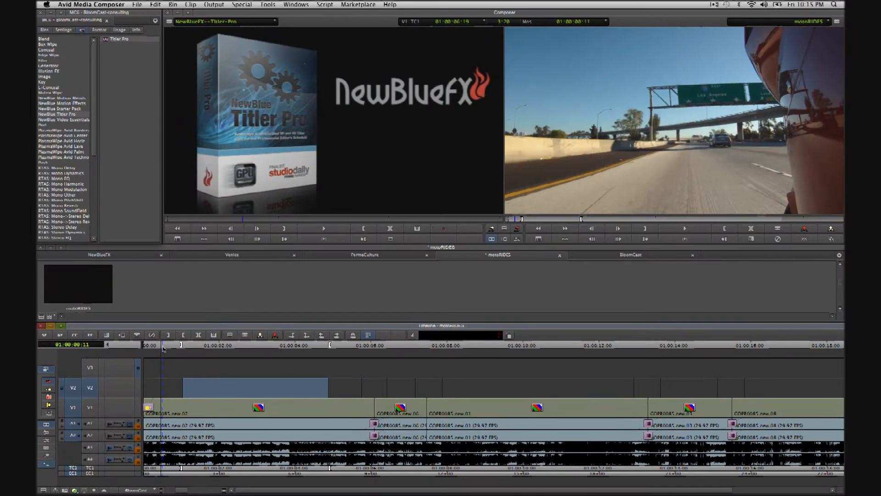
Scrub through the moto RIDES title animation to preview its Overlap Zoom transitions
left_click_drag(162, 347, 209, 380)
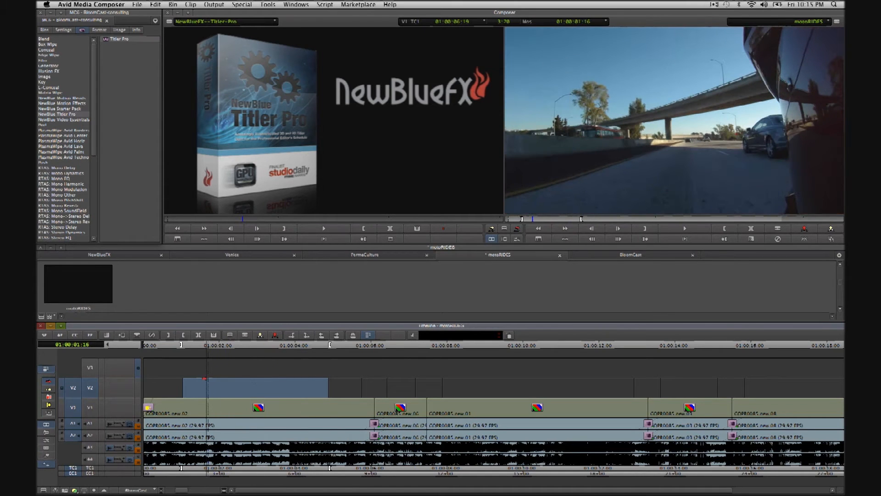
Drop the Titler Pro effect onto the empty V2 filler and launch its user interface
key("ctrl+]")
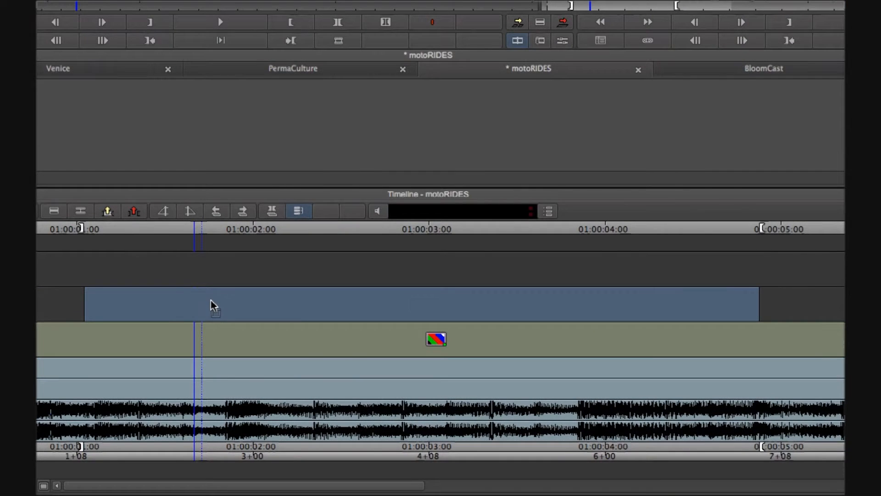
left_click_drag(211, 300, 211, 300)
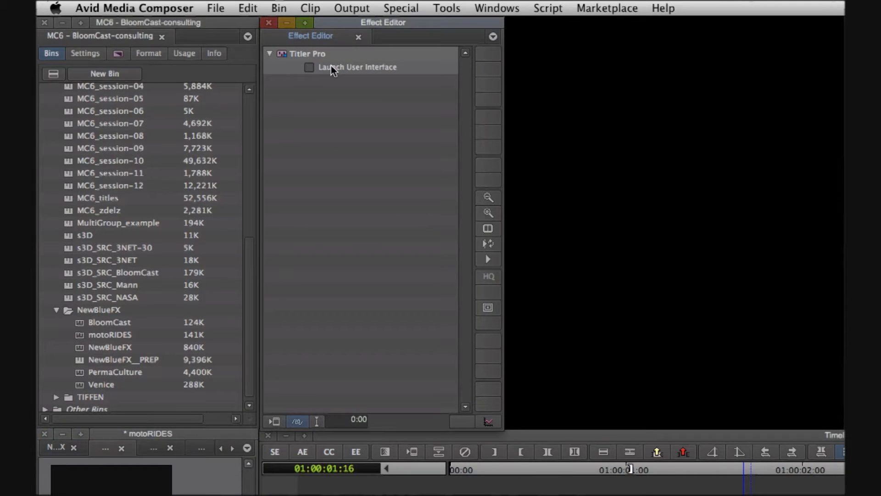
left_click(332, 65)
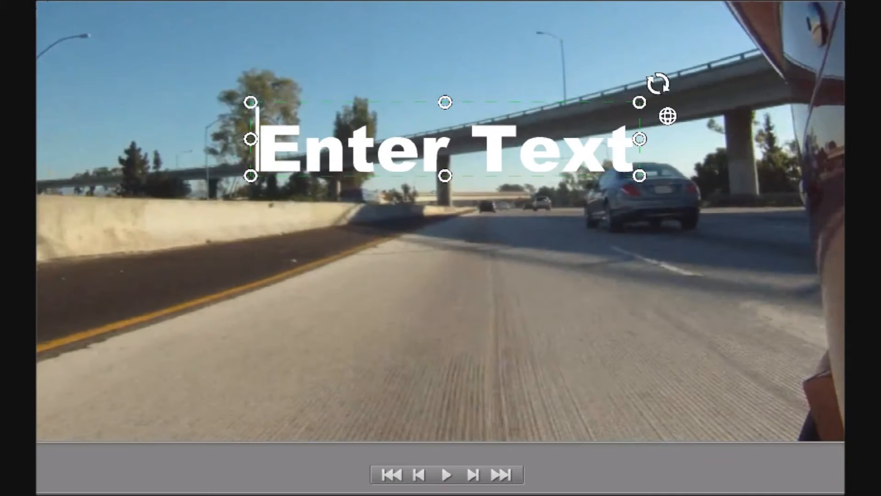
Replace the 'Enter Text' placeholder with the title 'motoRIDES'
left_click_drag(259, 137, 834, 167)
type("mot")
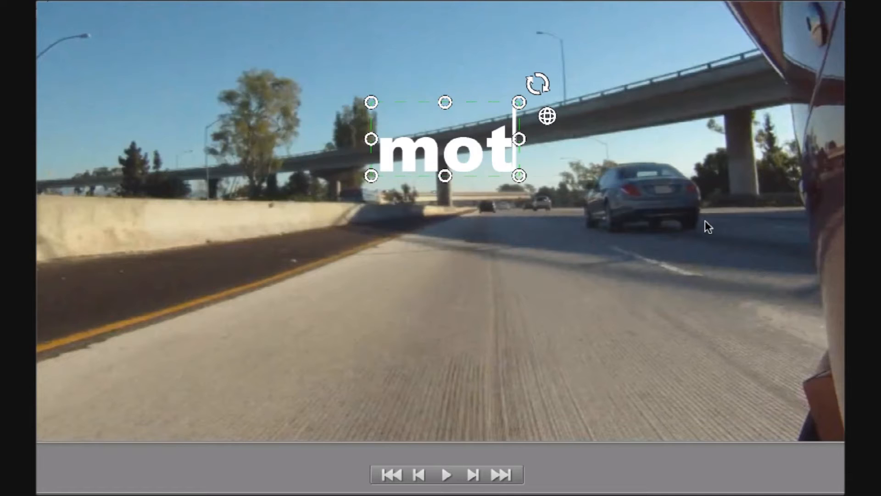
type("oR")
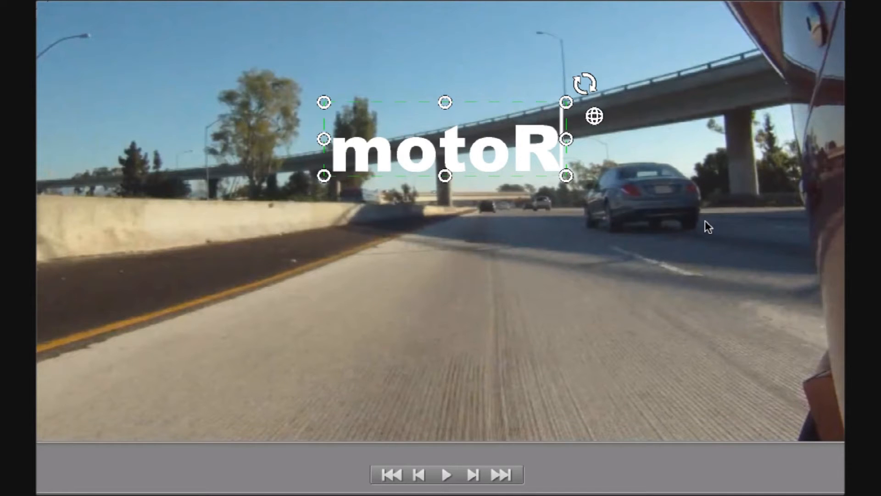
type("IDES")
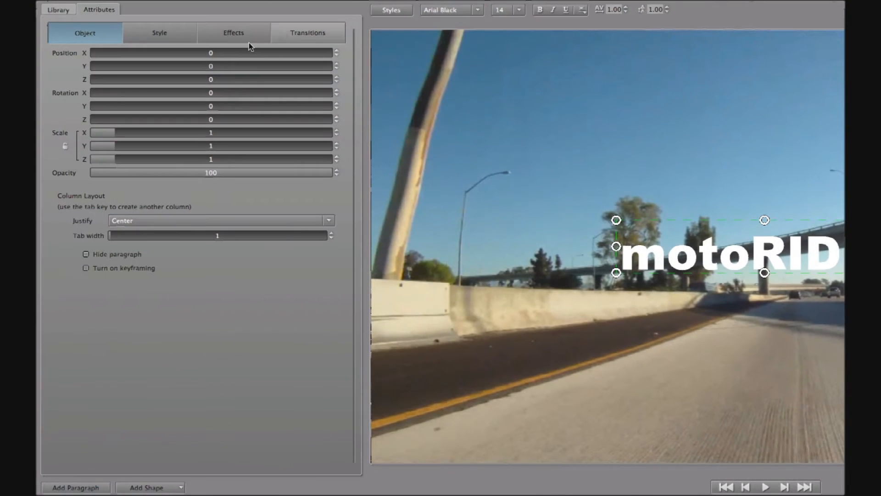
Give the motoRIDES 3D face a yellow colour and an extrusion of 2.7
left_click(156, 36)
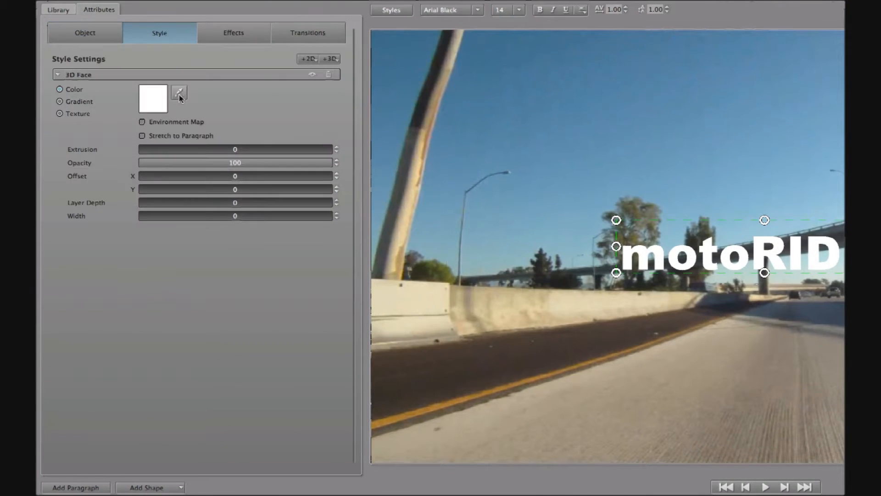
left_click(152, 106)
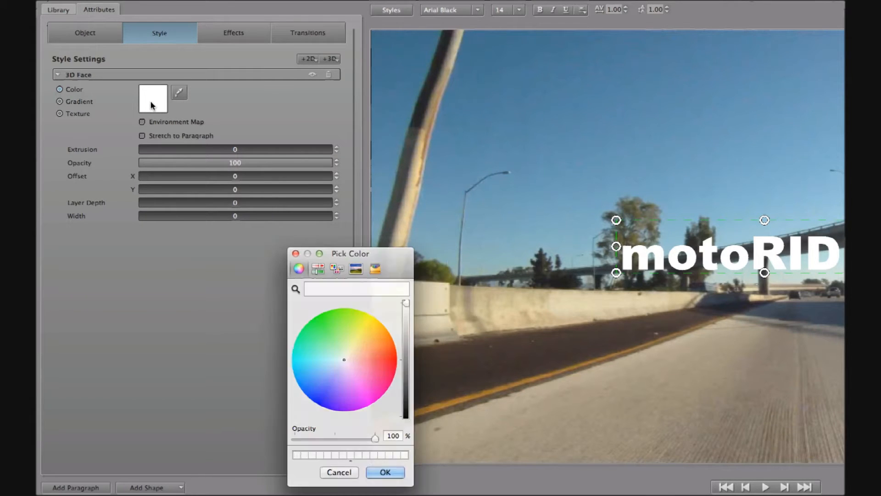
left_click(361, 326)
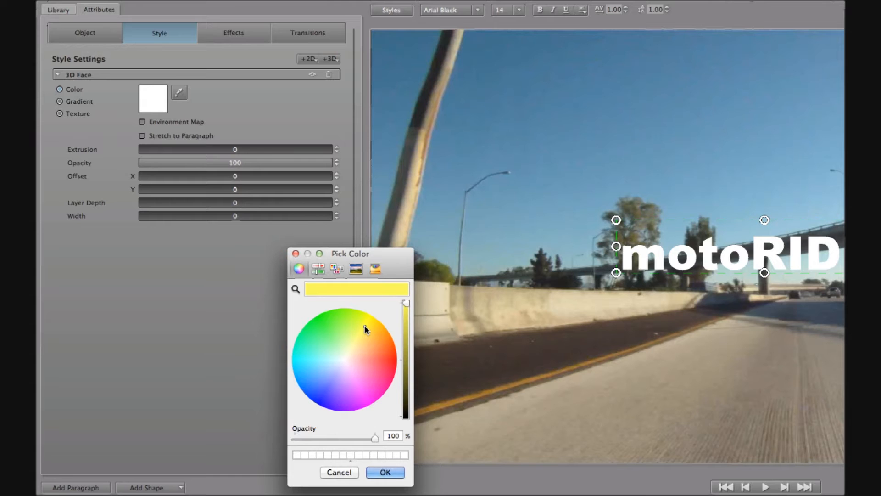
left_click_drag(364, 326, 366, 324)
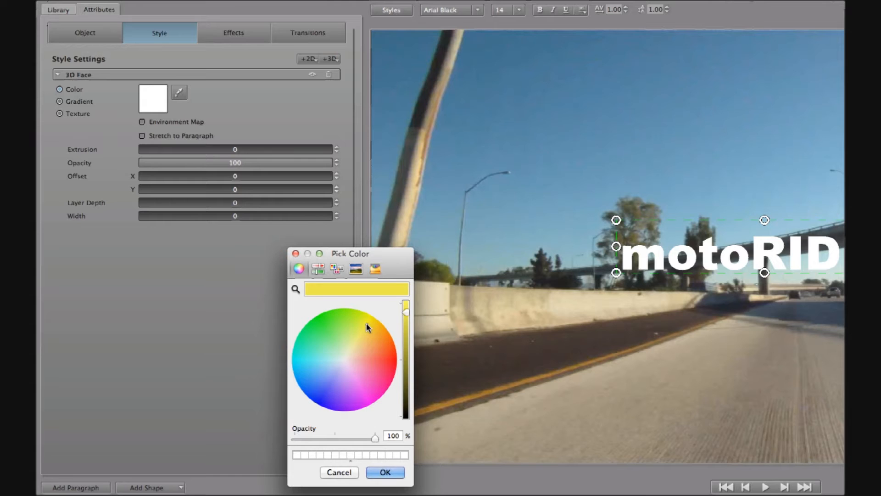
left_click(385, 472)
left_click_drag(236, 147, 243, 152)
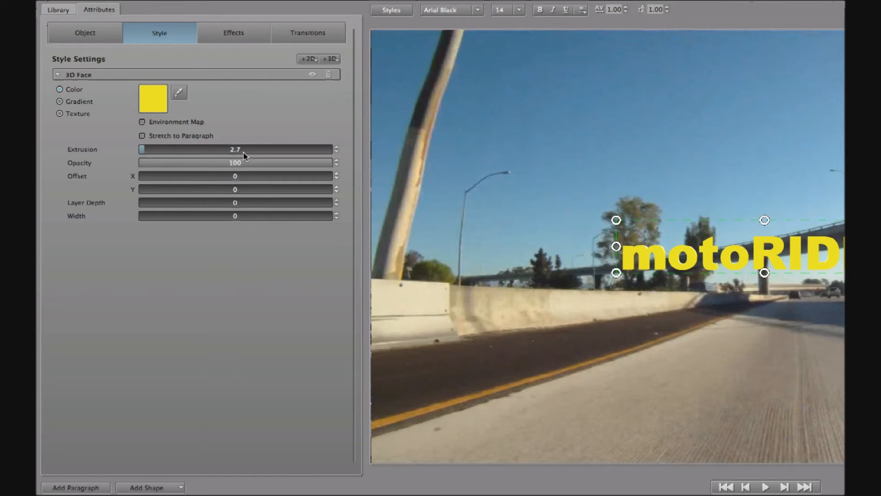
left_click(328, 60)
Add a black 3D outline layer to the motoRIDES lettering
left_click(351, 73)
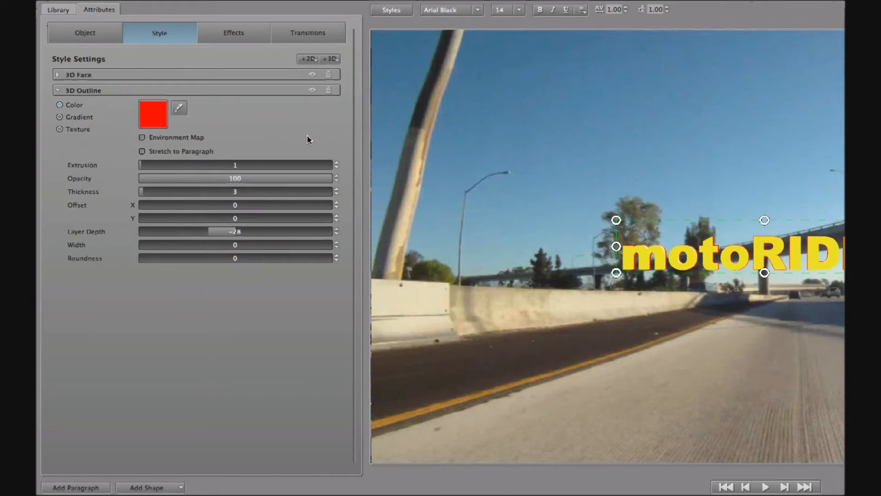
left_click(159, 114)
left_click_drag(405, 303, 410, 442)
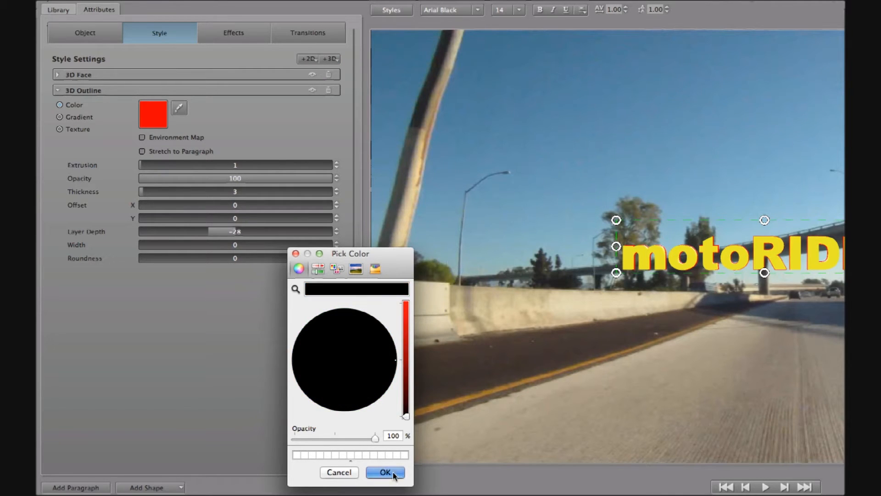
left_click(392, 472)
Set the outline's extrusion to 2.7, layer depth to 0 and thickness to 18.3
double_click(239, 166)
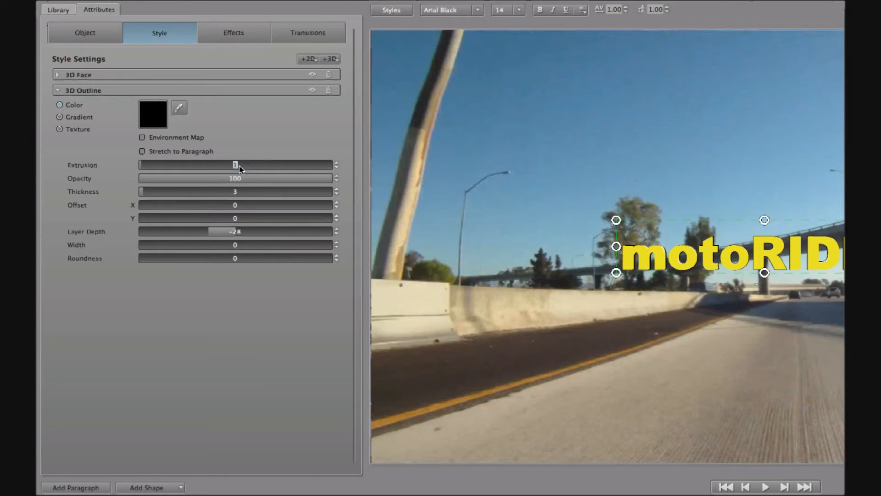
type("2")
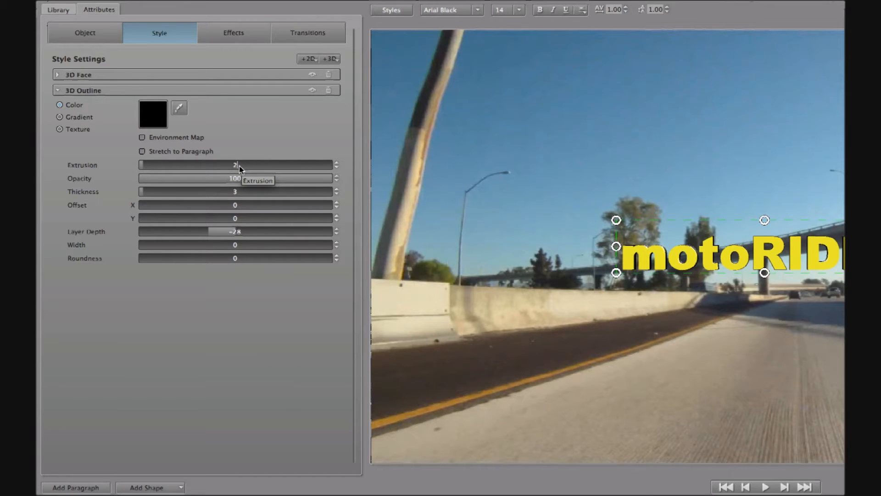
type(".7")
double_click(231, 231)
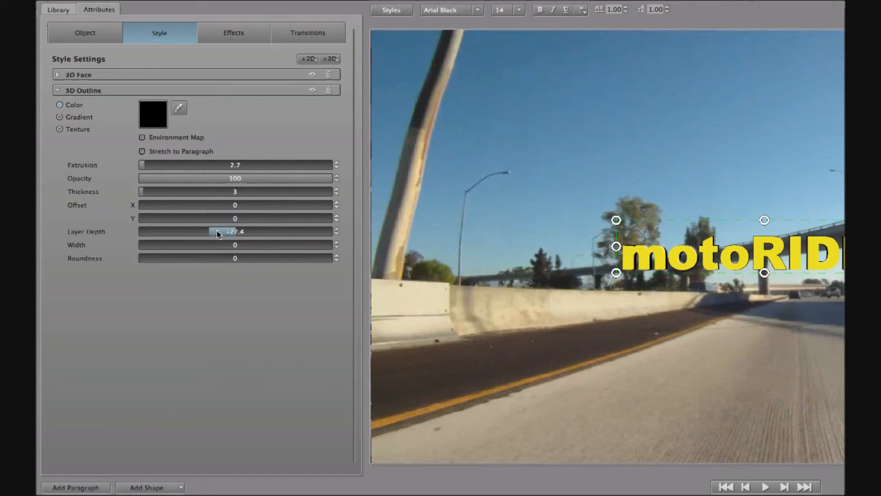
type("0")
key("Return")
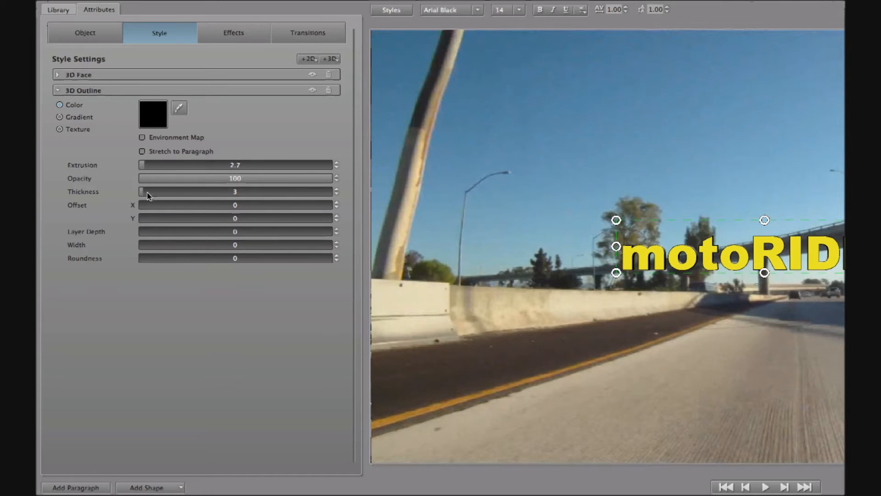
left_click_drag(144, 193, 204, 205)
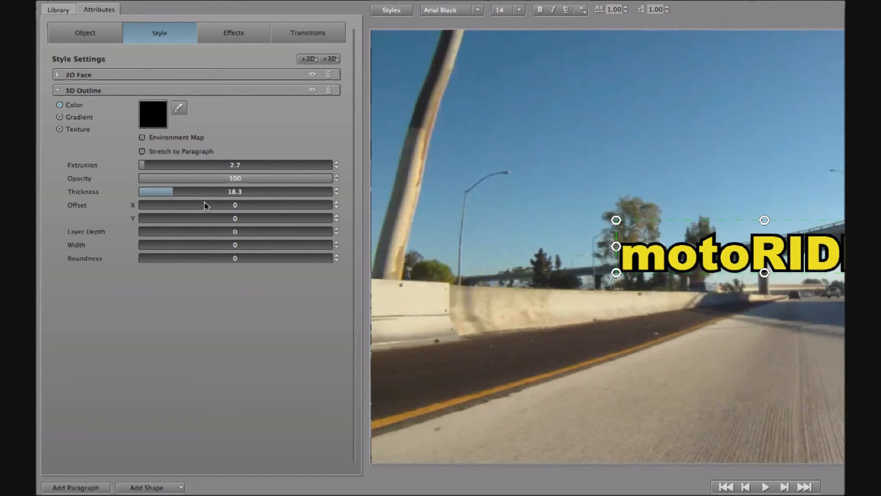
left_click_drag(204, 206, 205, 205)
left_click(329, 59)
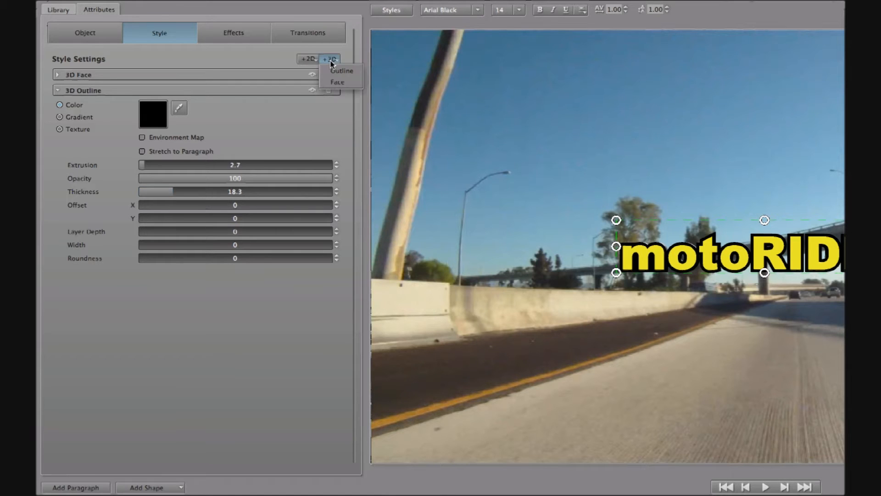
Add a second face layer at depth 2.7 with a transparent-ended gradient and opacity 30
left_click(340, 82)
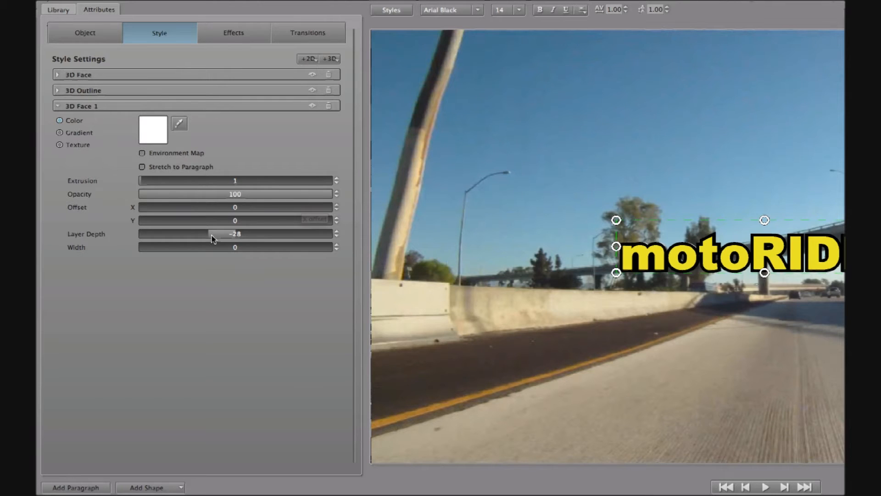
left_click_drag(212, 235, 269, 251)
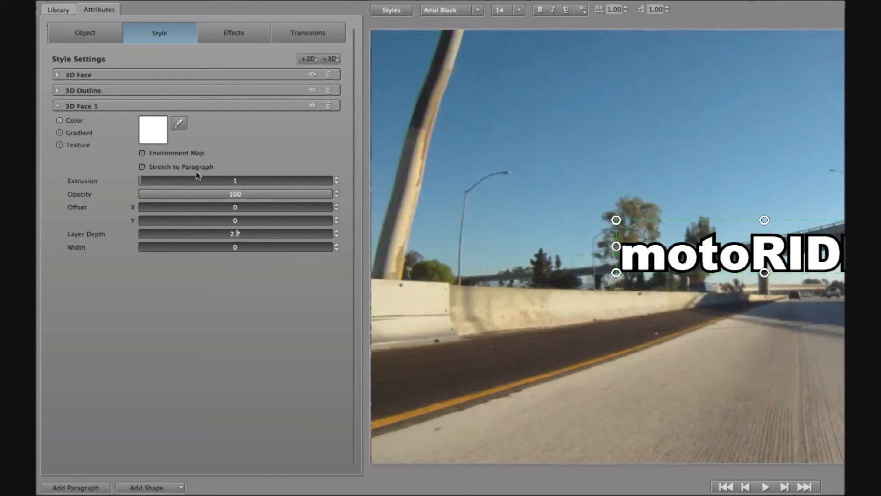
left_click(71, 134)
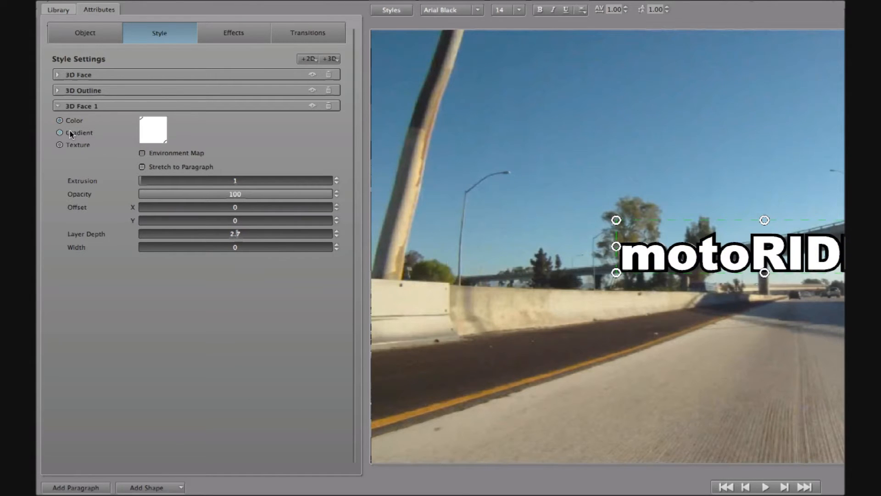
left_click(165, 142)
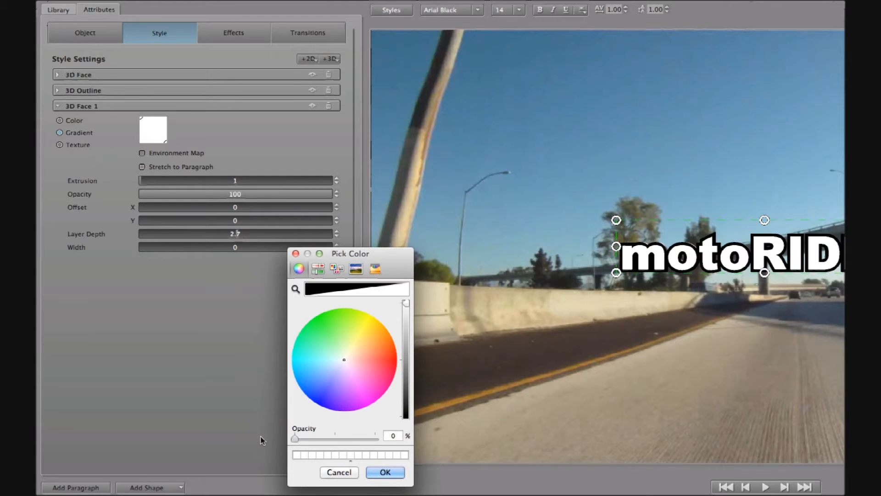
left_click(390, 472)
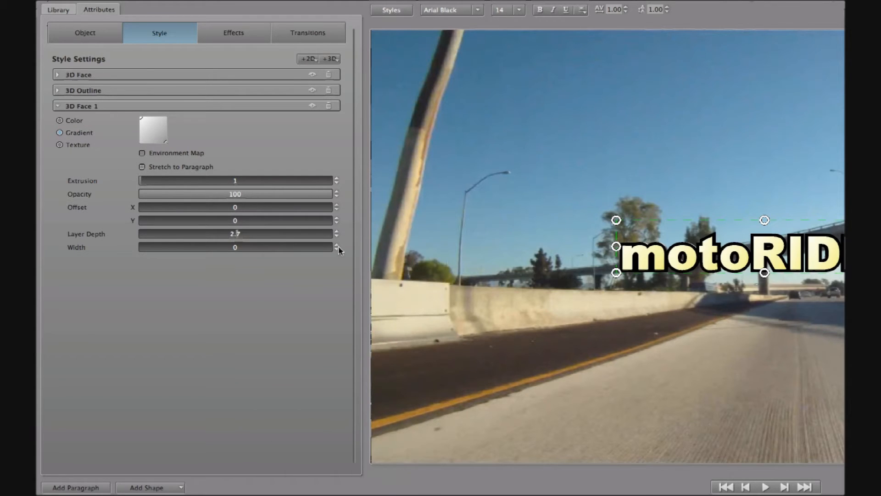
left_click_drag(325, 198, 54, 201)
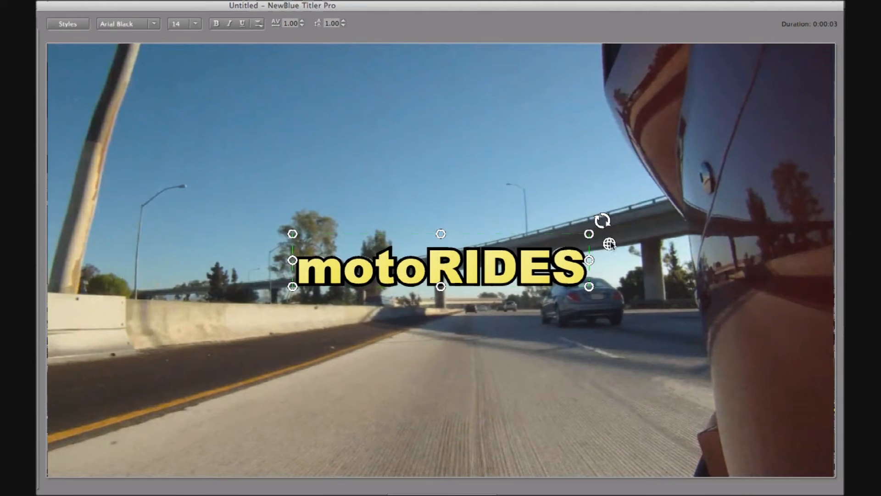
Spin and tilt the motoRIDES title in 3D with the rotation guide
left_click(821, 235)
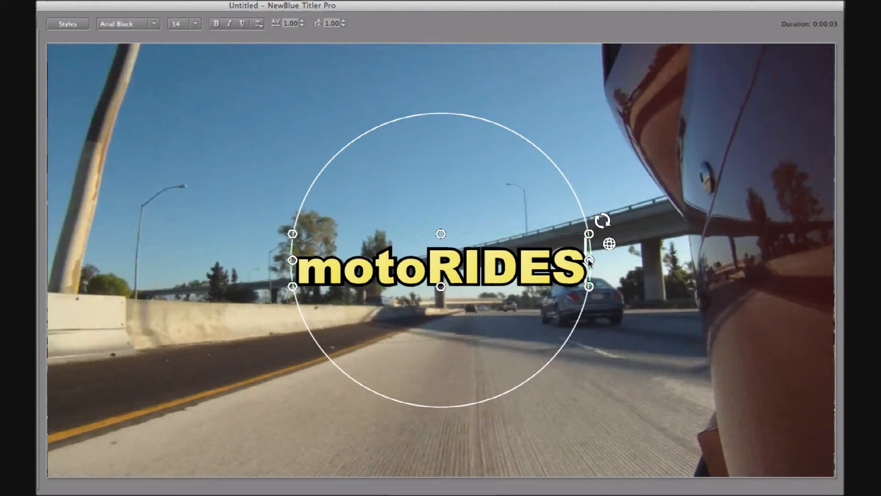
left_click_drag(589, 260, 558, 271)
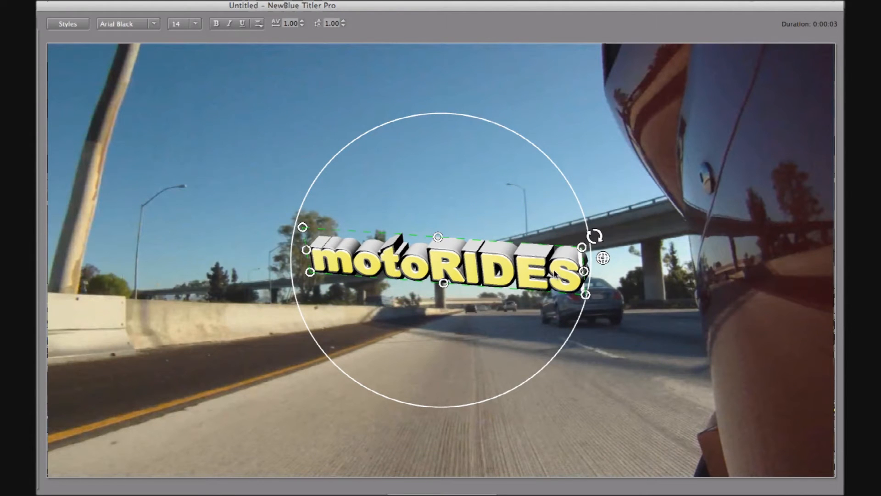
left_click_drag(602, 259, 303, 271)
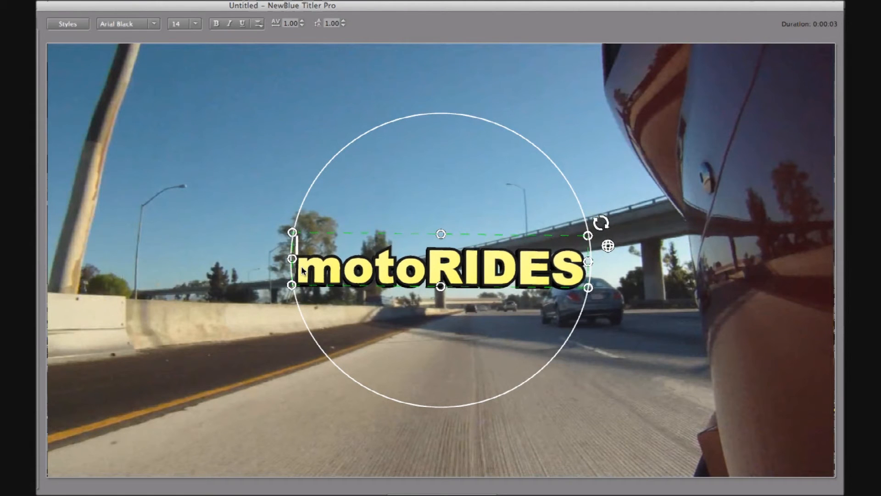
left_click(605, 323)
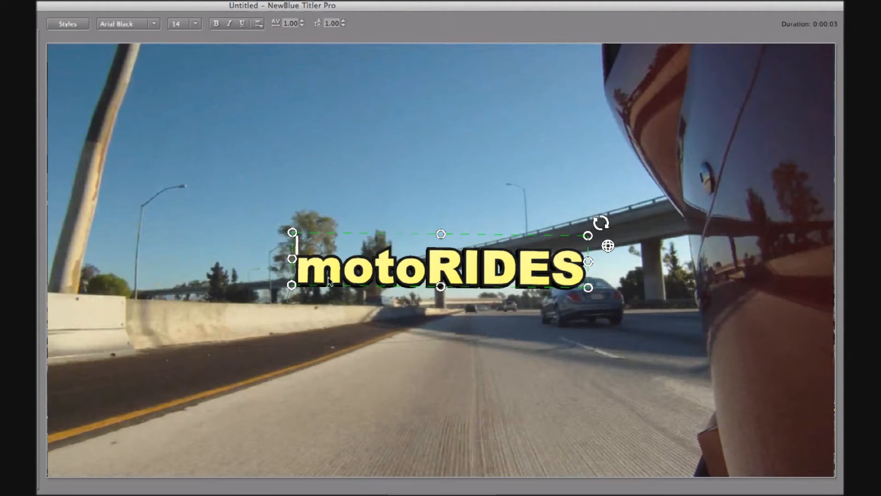
Select and scale up 'moto', then insert a space so the title reads 'moto RIDES'
left_click(329, 281)
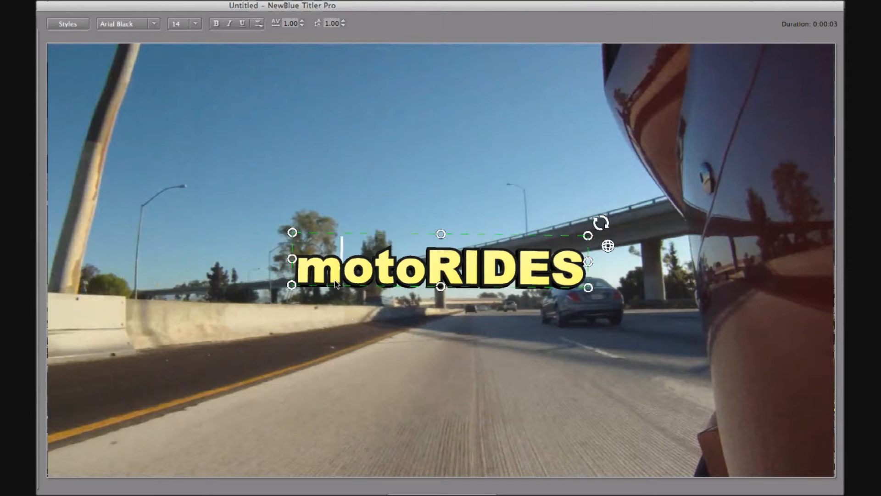
left_click_drag(298, 271, 428, 271)
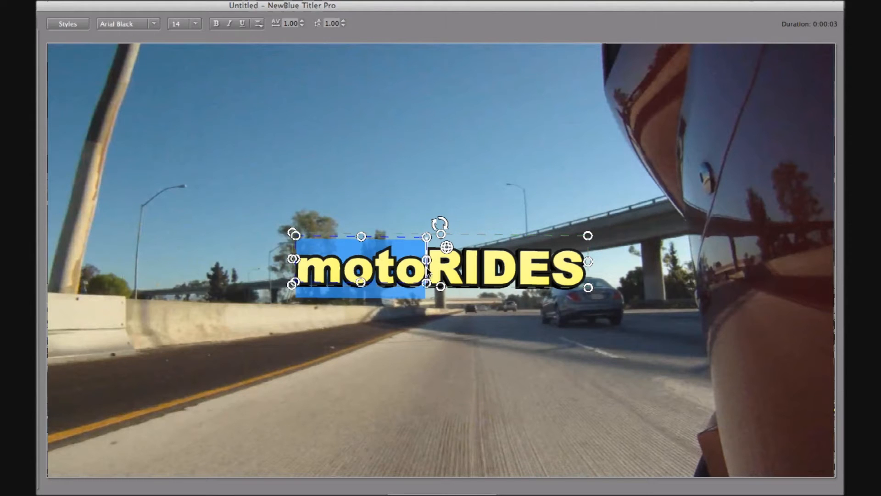
left_click_drag(292, 233, 287, 240)
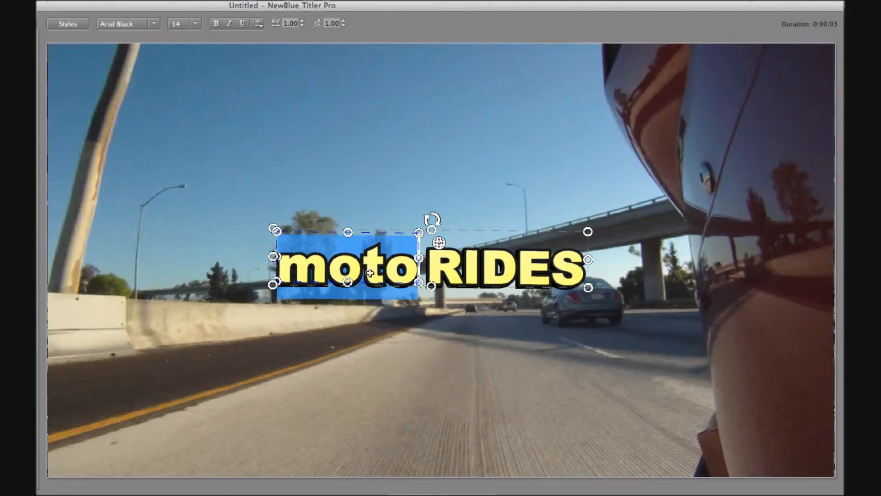
left_click(328, 278)
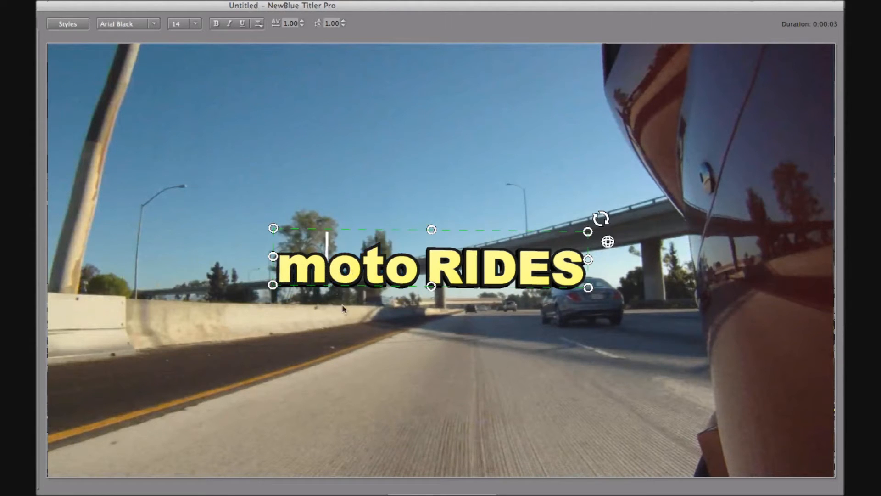
left_click(281, 275)
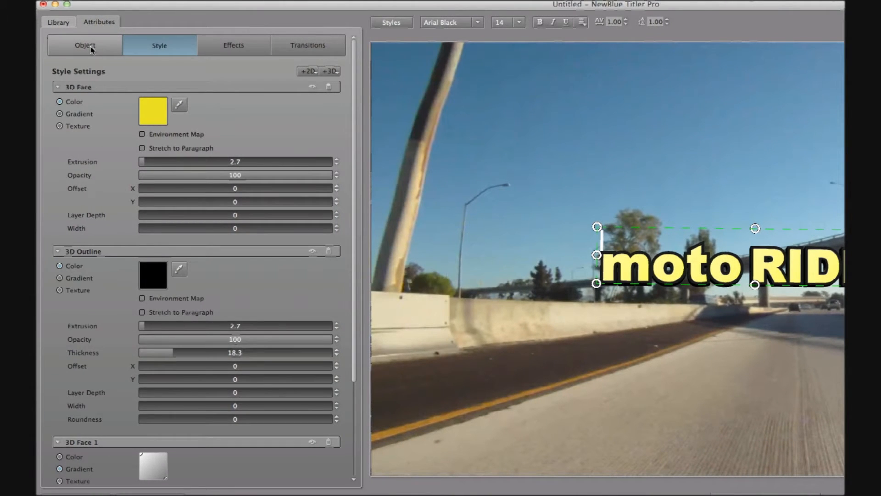
Turn on keyframing and add keyframes at 1 s, 2.5 s and the clip's end
left_click(90, 48)
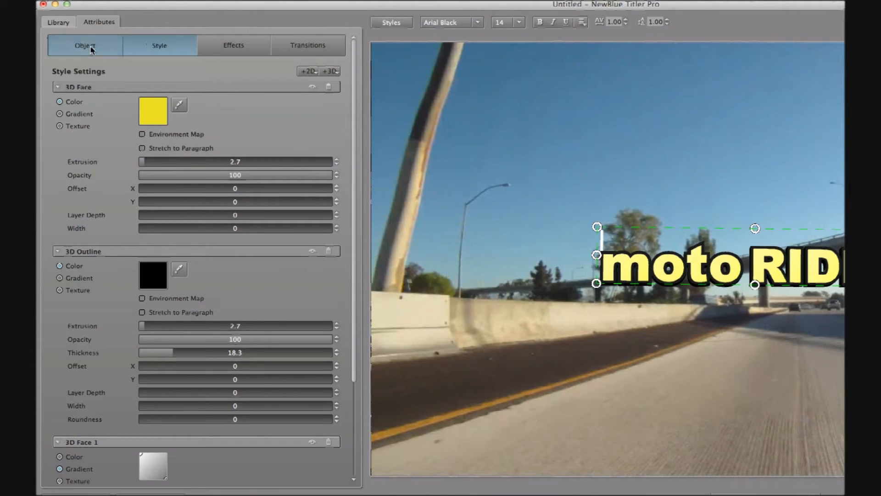
left_click(86, 280)
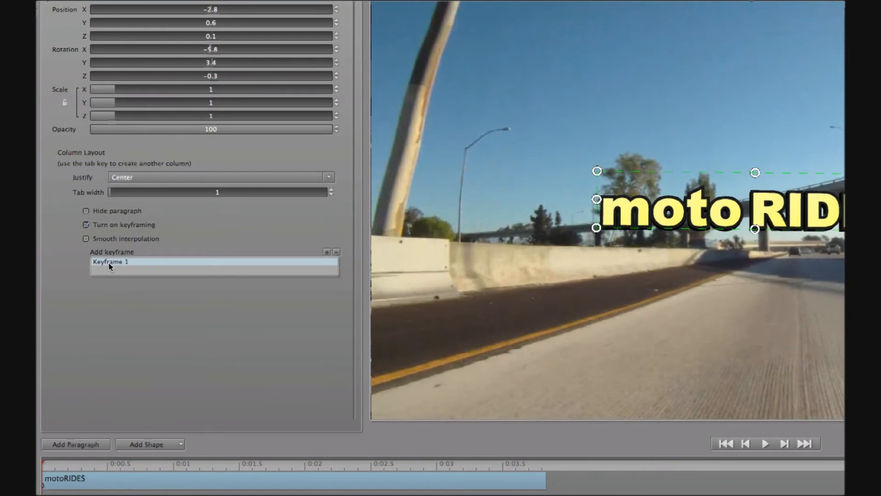
left_click_drag(53, 463, 174, 481)
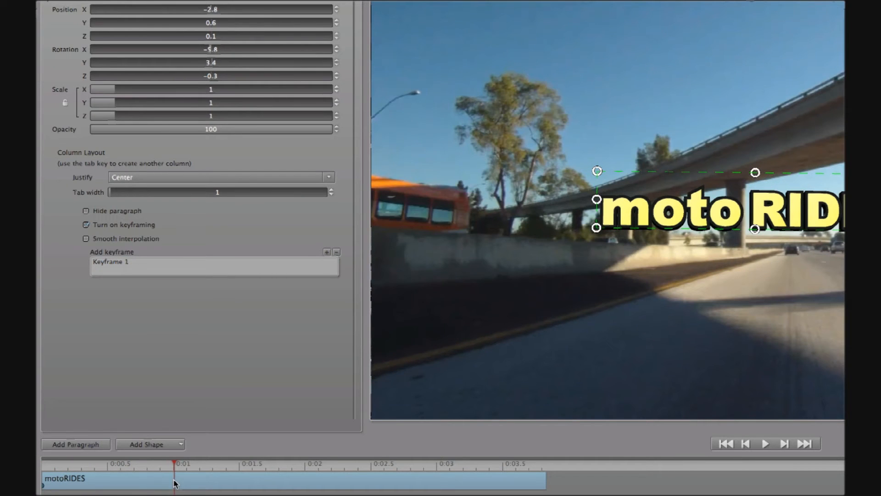
left_click(328, 253)
left_click_drag(213, 468, 392, 479)
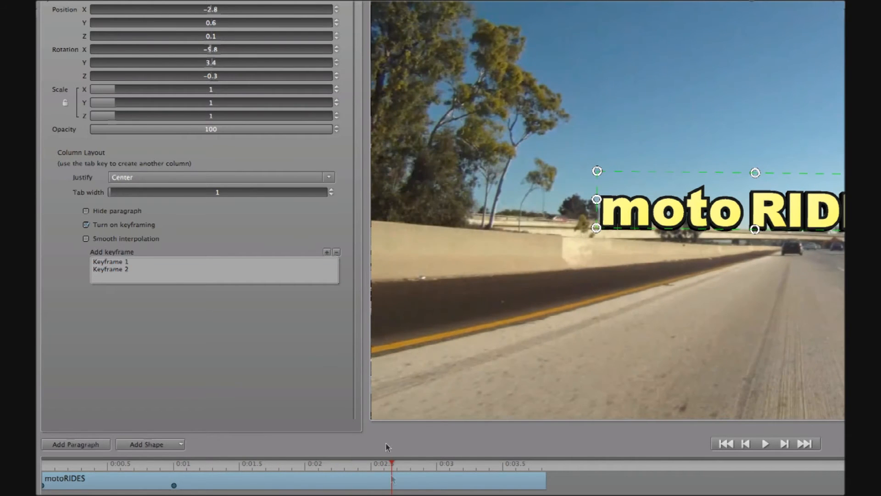
left_click(327, 253)
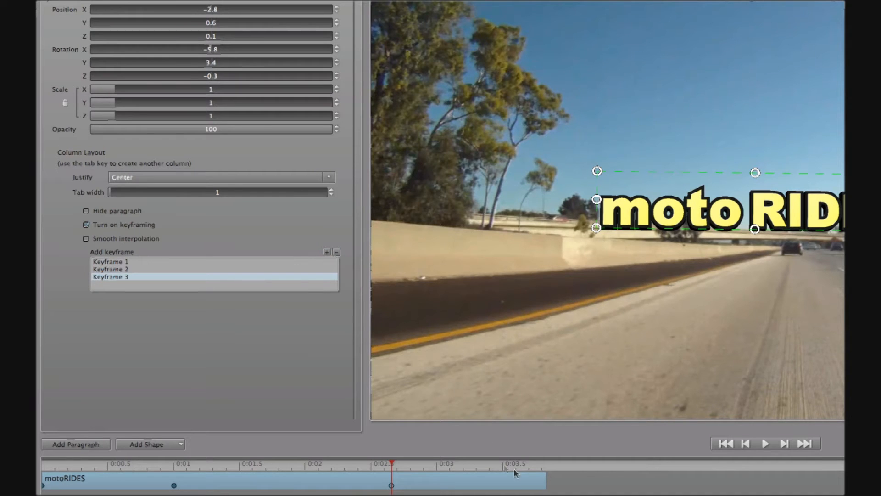
left_click_drag(528, 464, 545, 467)
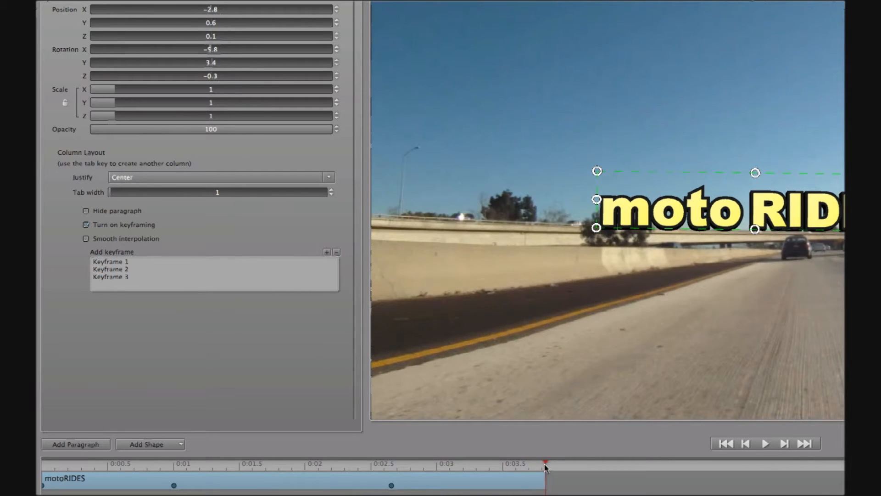
left_click(326, 252)
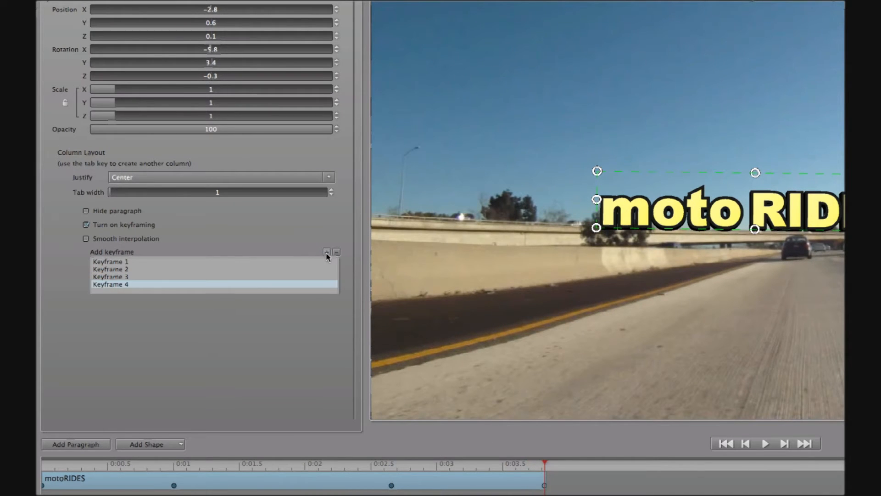
At Keyframe 3, raise Position Z to push the title closer and tilt it slightly
left_click(391, 486)
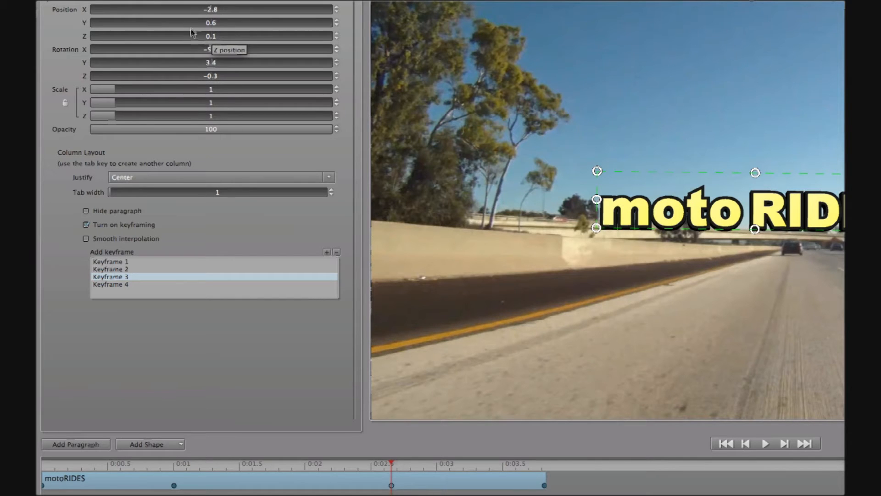
left_click_drag(205, 36, 290, 47)
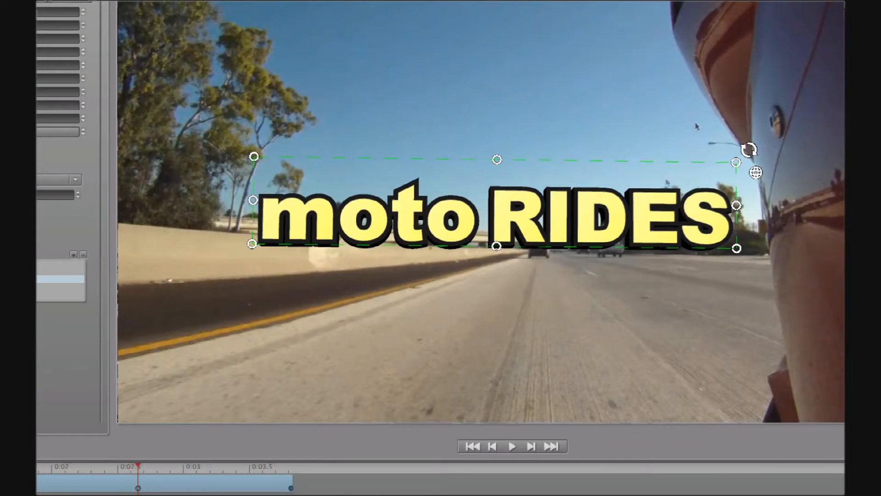
left_click(756, 173)
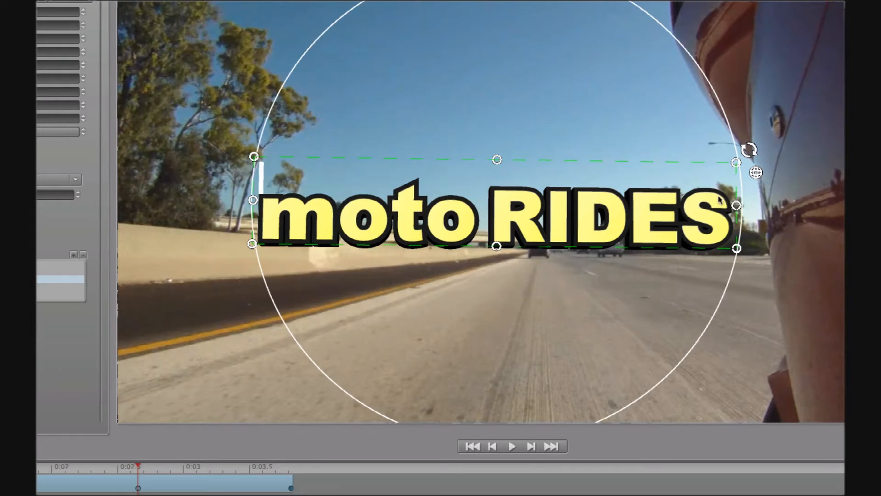
left_click_drag(731, 174, 730, 179)
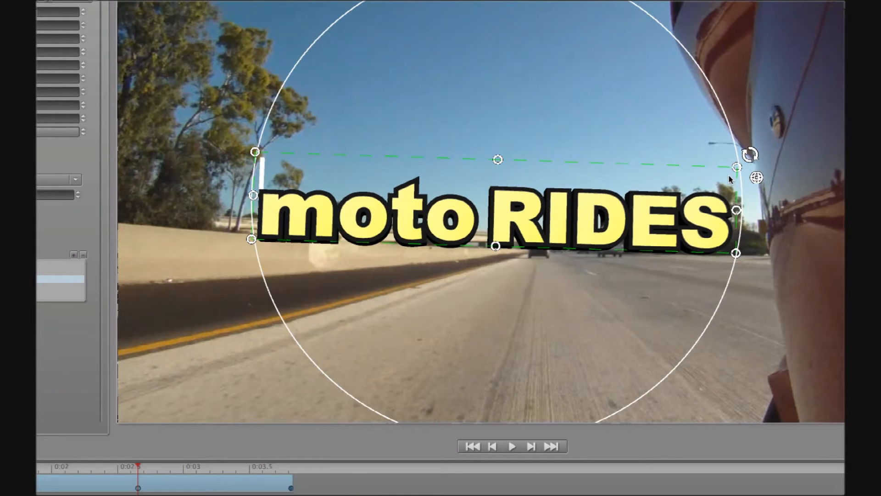
left_click_drag(265, 240, 241, 246)
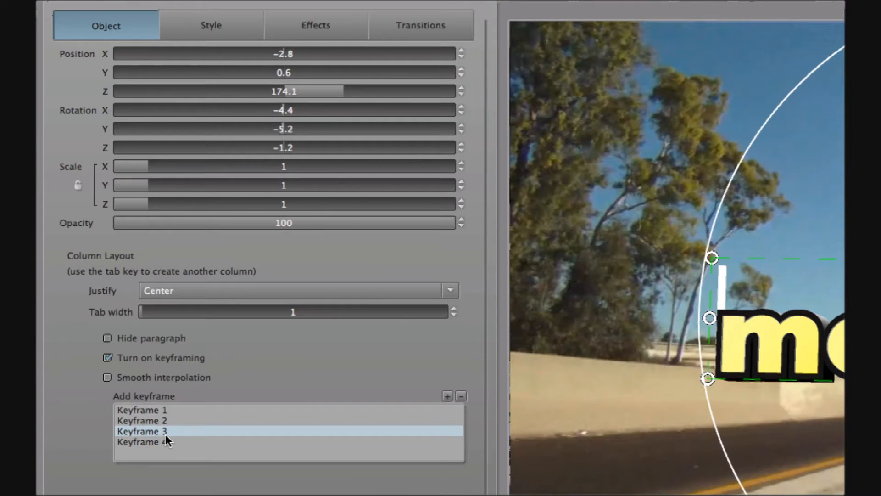
Copy Keyframe 3's values into Keyframe 4 and review the animation
right_click(165, 440)
left_click(203, 443)
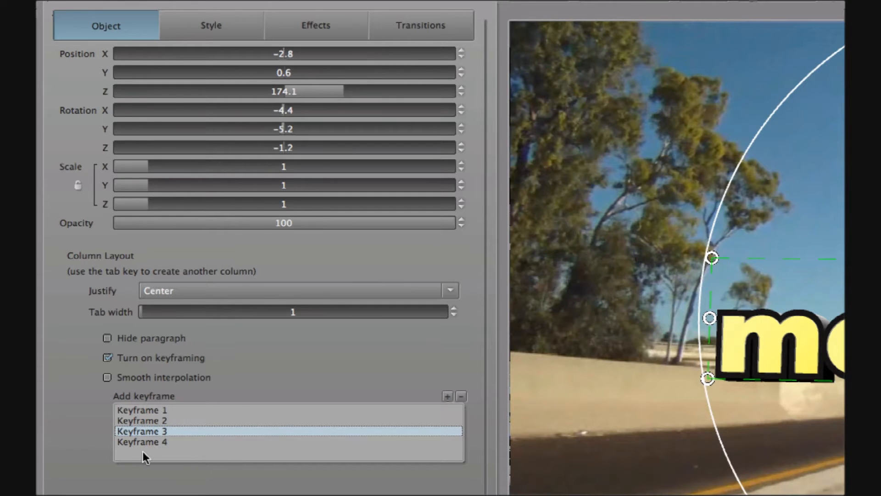
left_click(147, 440)
right_click(185, 439)
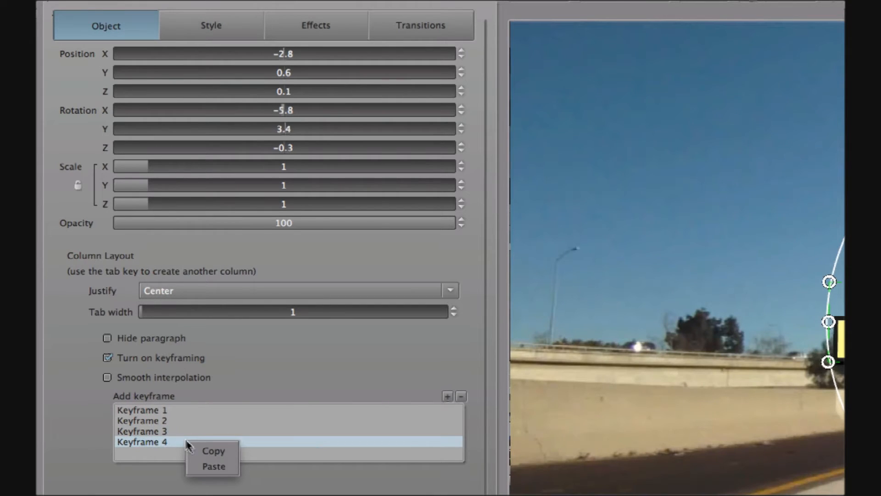
left_click(219, 462)
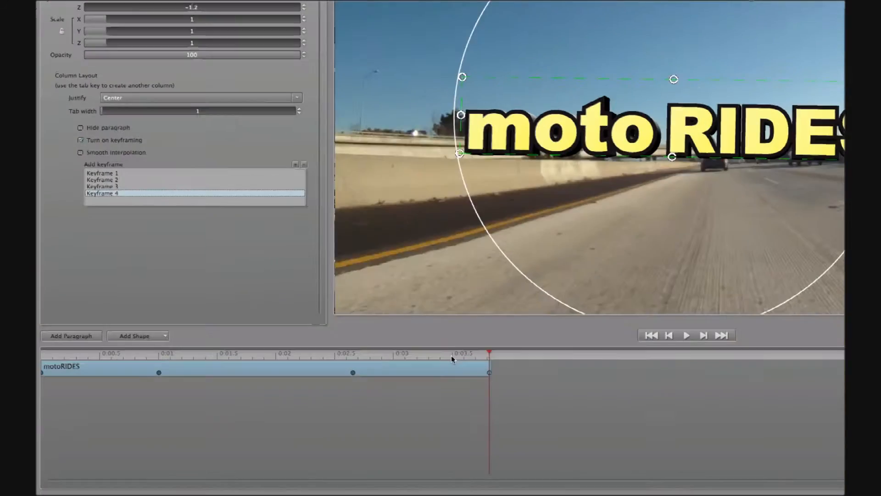
left_click_drag(450, 356, 90, 362)
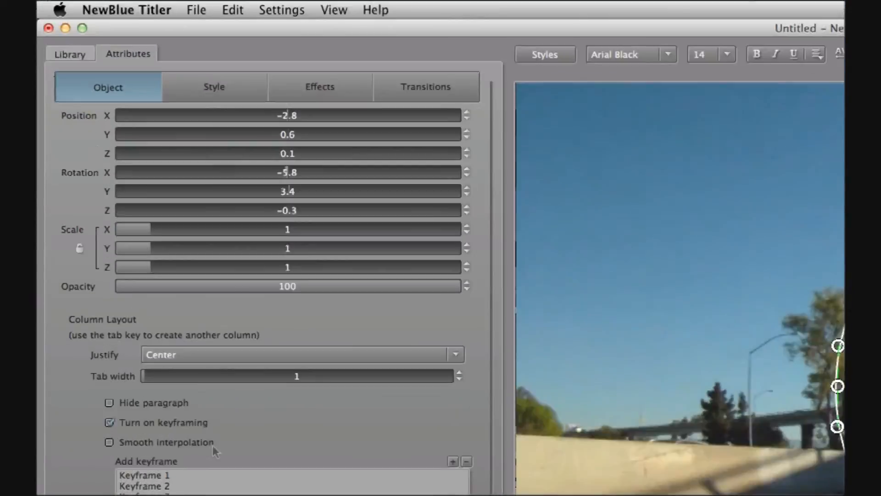
Apply the Starter Pack Film Camera 'Camera, Hand Cranked' preset, then show the Dream Glow presets
left_click(71, 54)
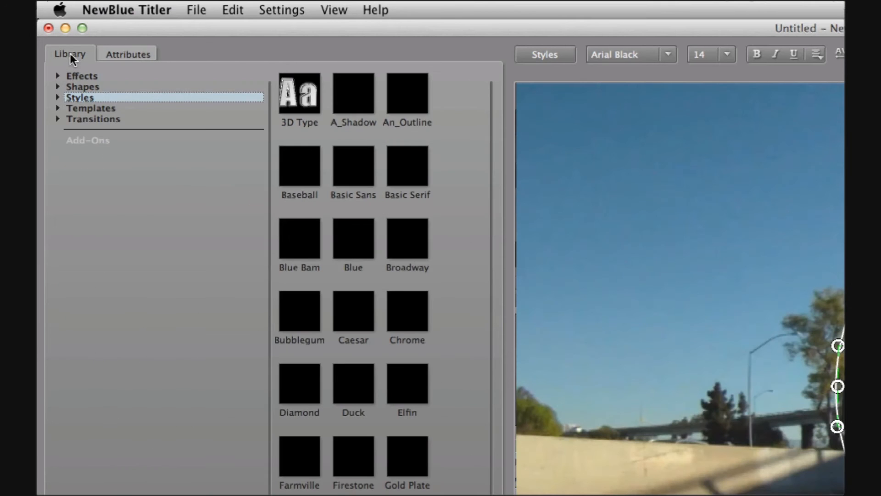
left_click(56, 76)
left_click(67, 97)
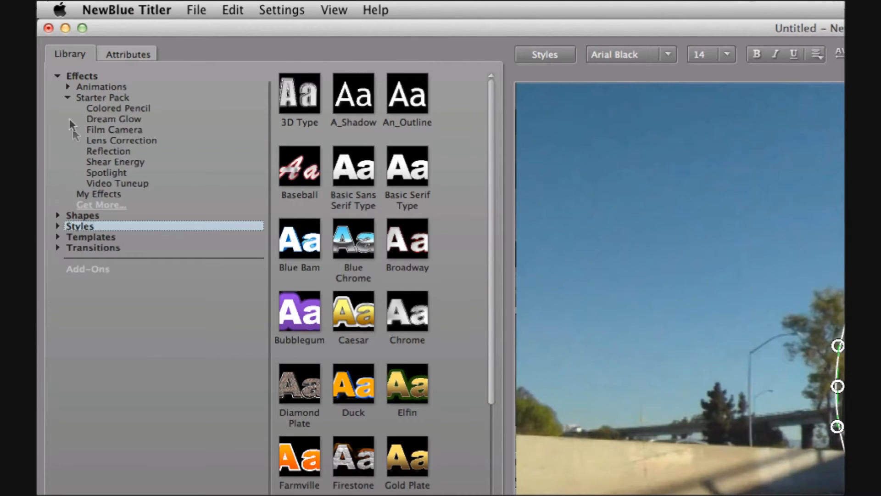
left_click(128, 130)
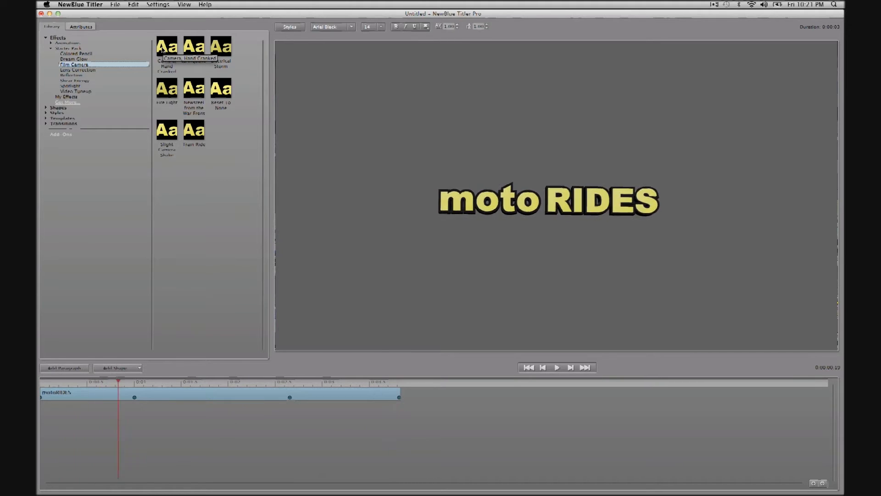
double_click(163, 49)
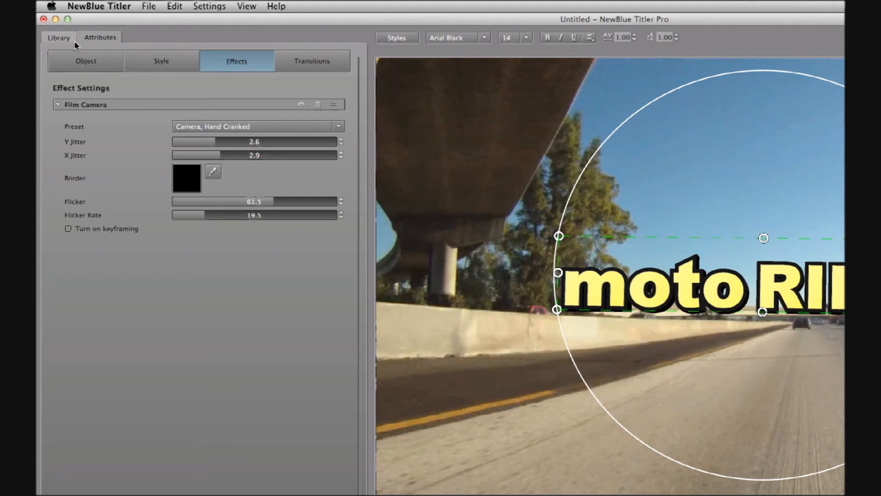
left_click(54, 29)
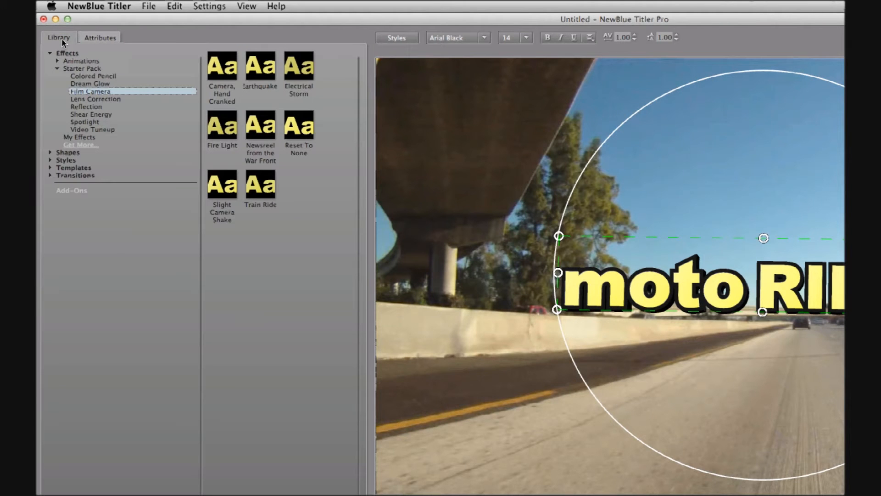
left_click(81, 84)
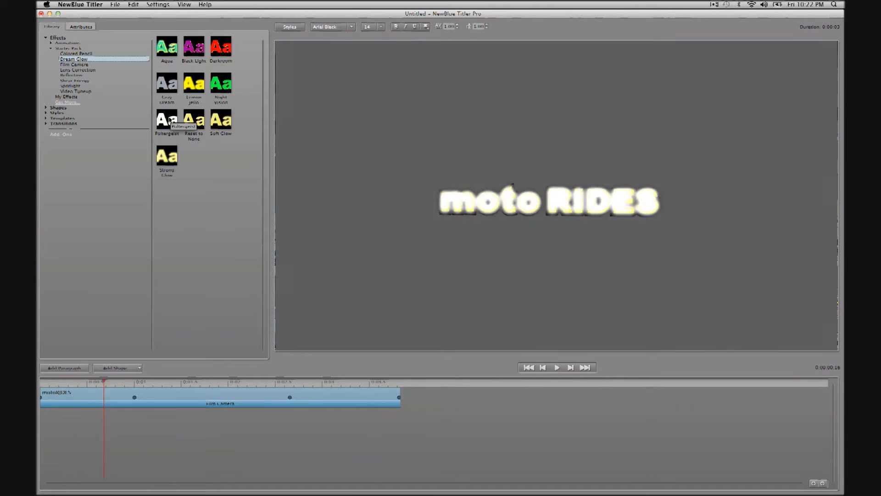
Apply the Poltergeist Dream Glow preset, compare it on and off, and lower Glow to 58.9
double_click(170, 120)
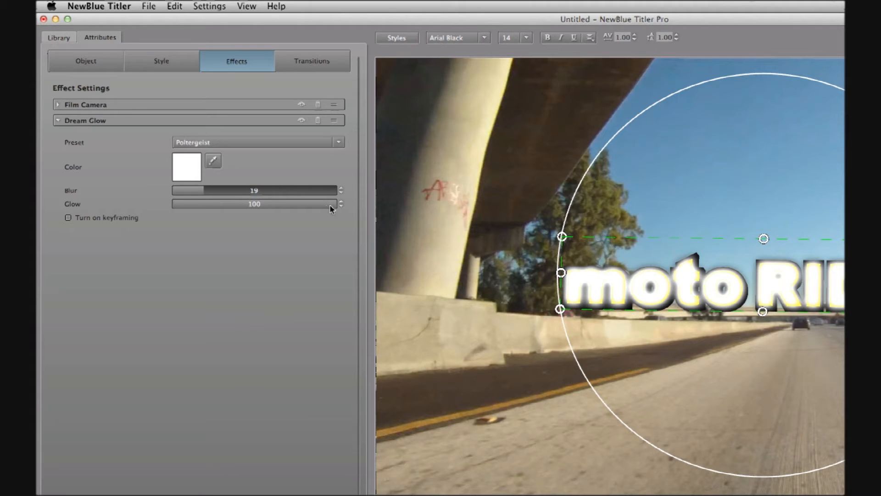
left_click_drag(329, 205, 174, 192)
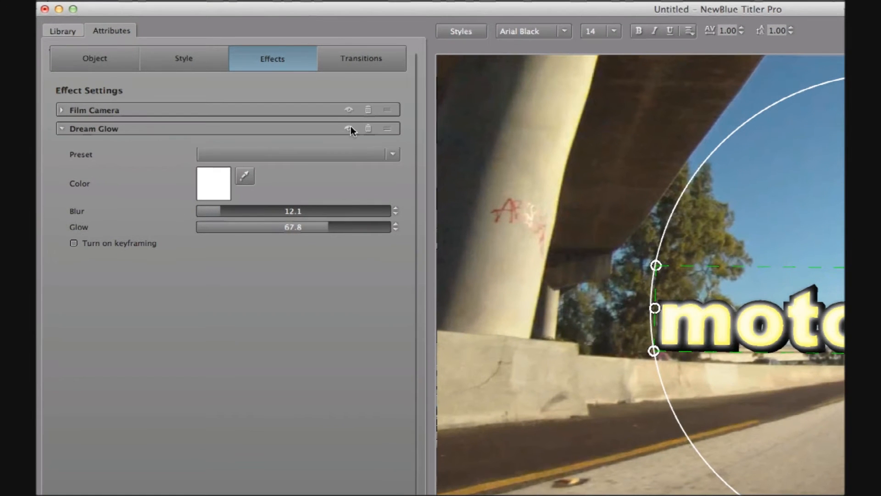
left_click(349, 128)
left_click(348, 128)
left_click(349, 129)
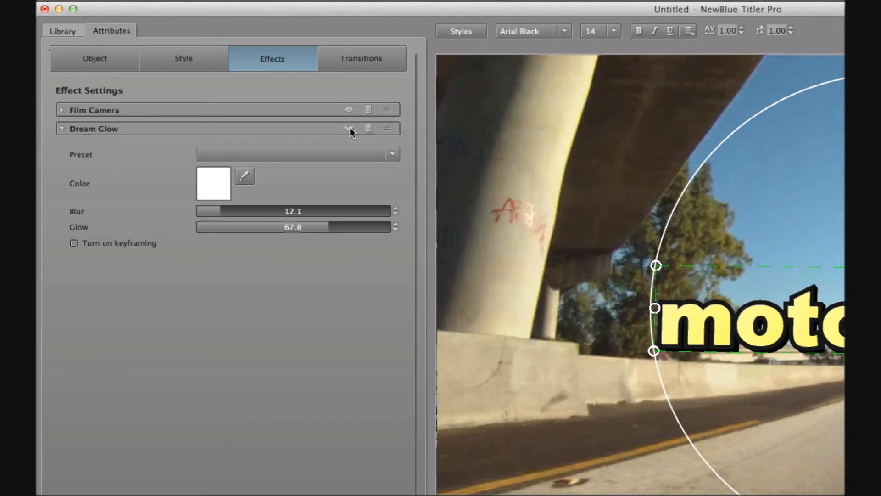
left_click(349, 128)
left_click_drag(323, 227, 288, 225)
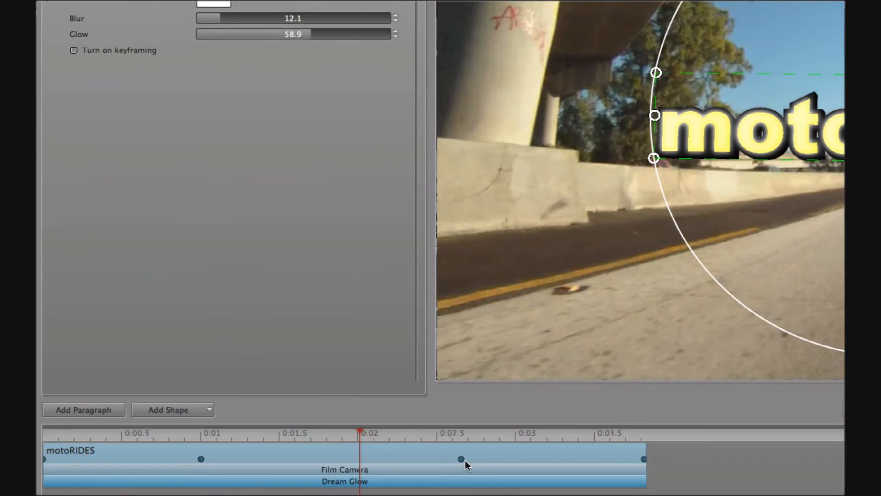
left_click(461, 459)
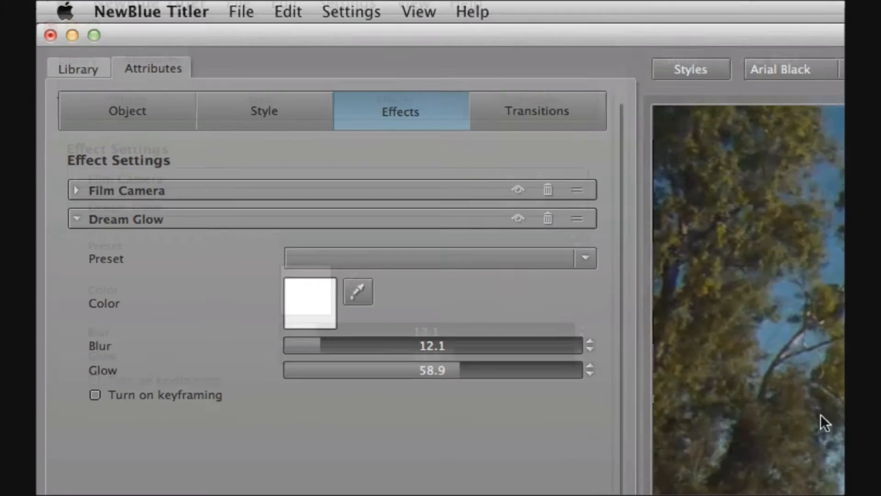
Set Keyframe 3's Rotation X, Y and Z to 0 on the Object tab
left_click(132, 114)
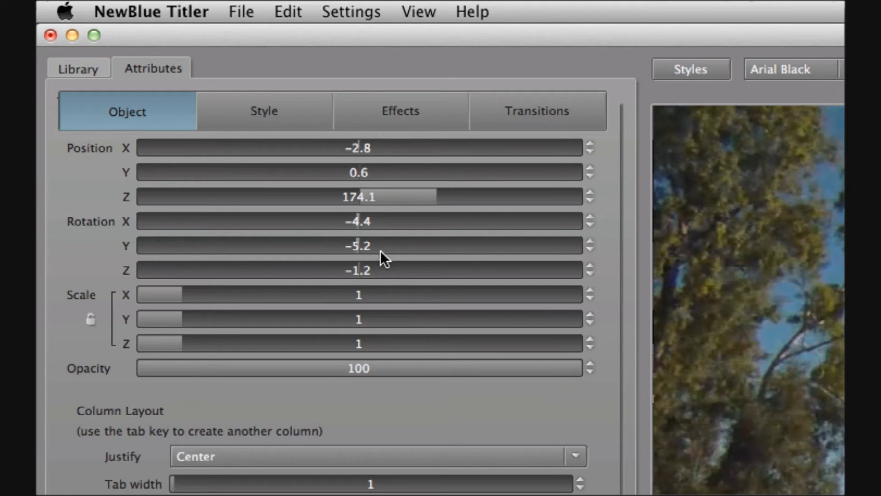
double_click(359, 221)
type("0")
double_click(365, 246)
type("0")
double_click(372, 270)
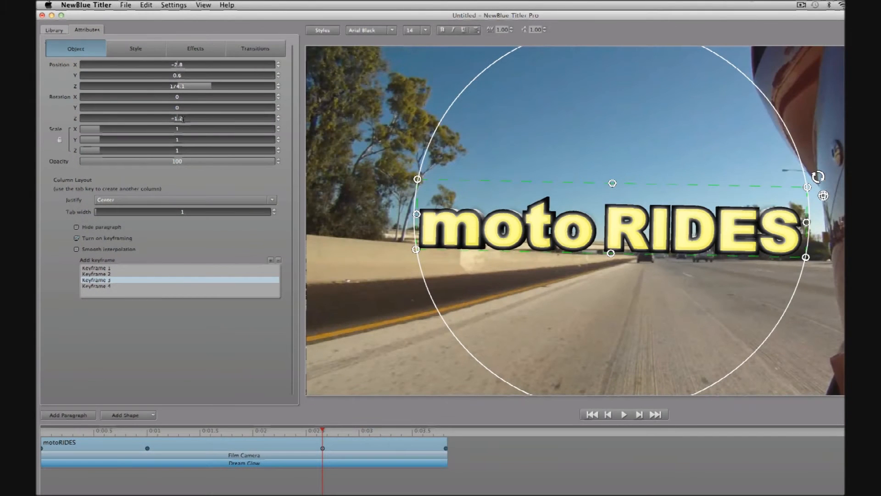
type("0")
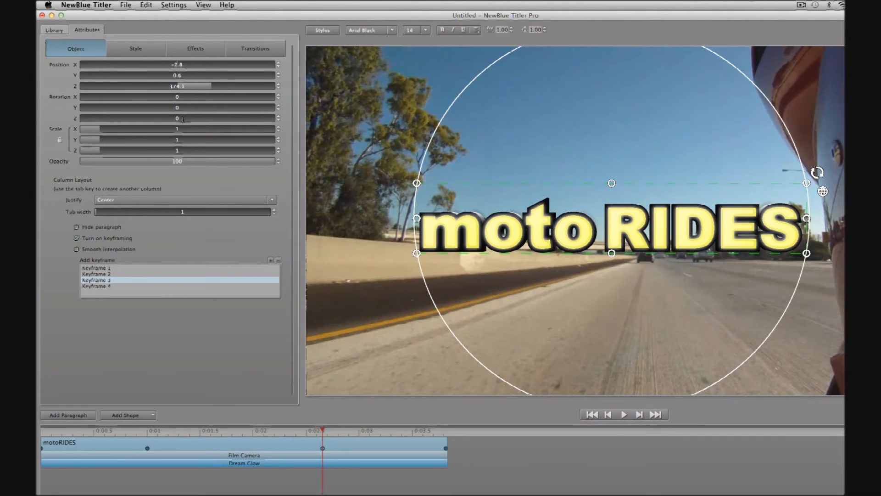
Copy Keyframe 3's zeroed rotation and paste it onto Keyframe 4
right_click(124, 284)
left_click(133, 289)
left_click(126, 286)
right_click(130, 288)
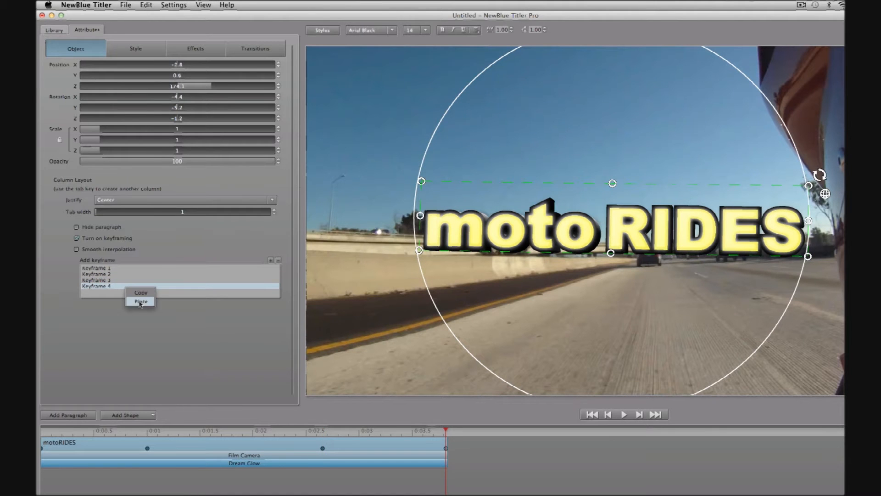
left_click(141, 301)
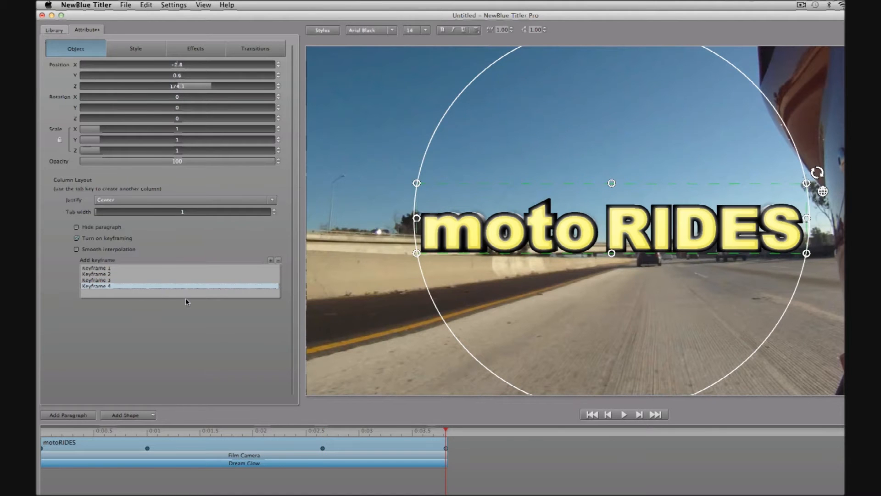
left_click(109, 280)
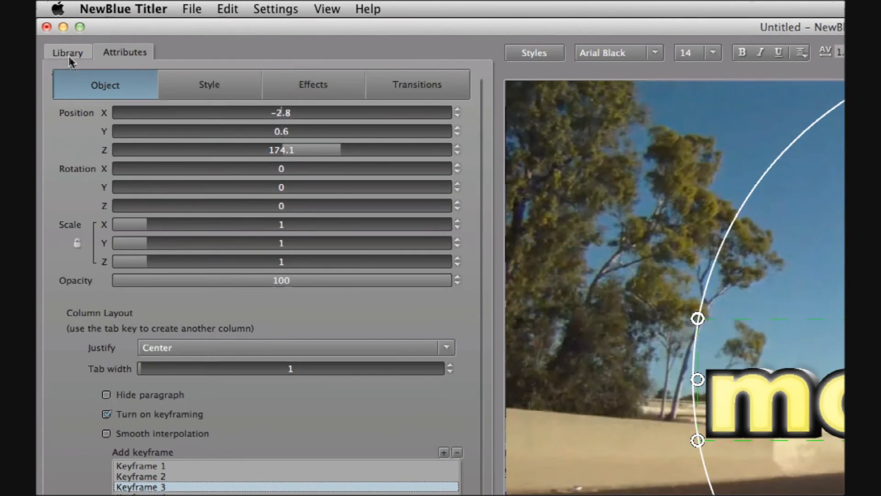
Apply the Flashing Letters Overlap Zoom transition and shorten it to about one second
left_click(68, 53)
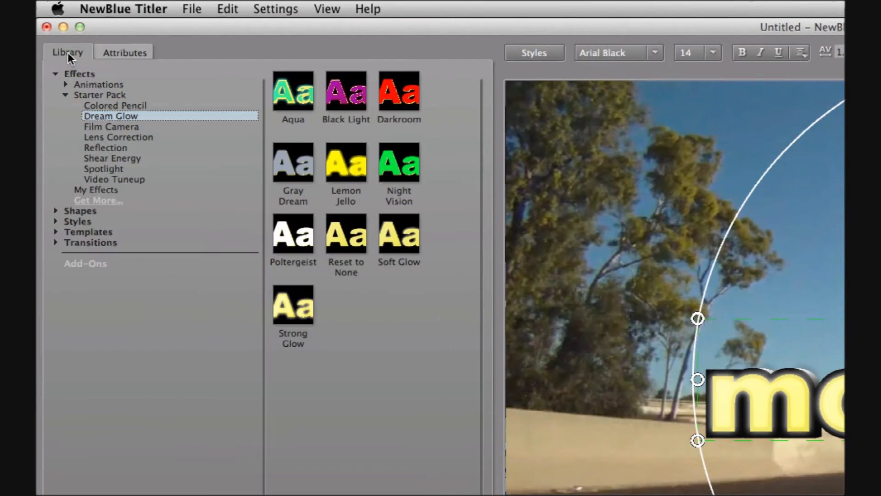
left_click(56, 243)
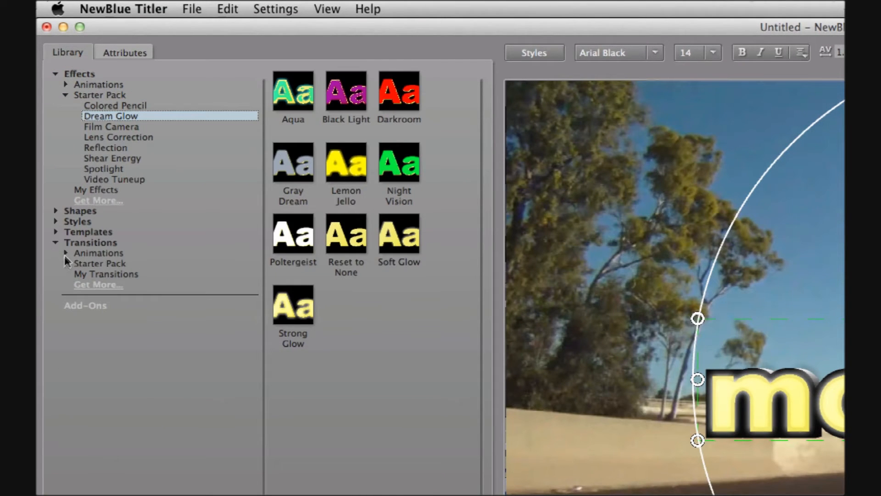
left_click(66, 253)
left_click(97, 357)
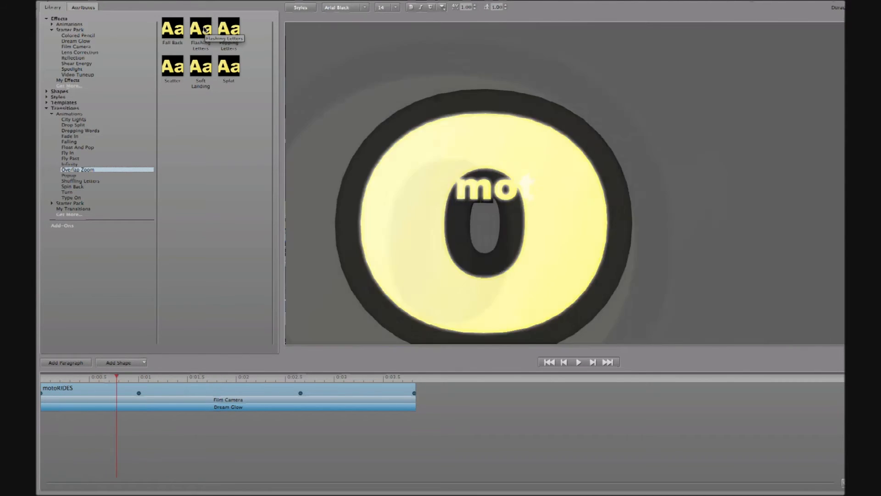
double_click(205, 29)
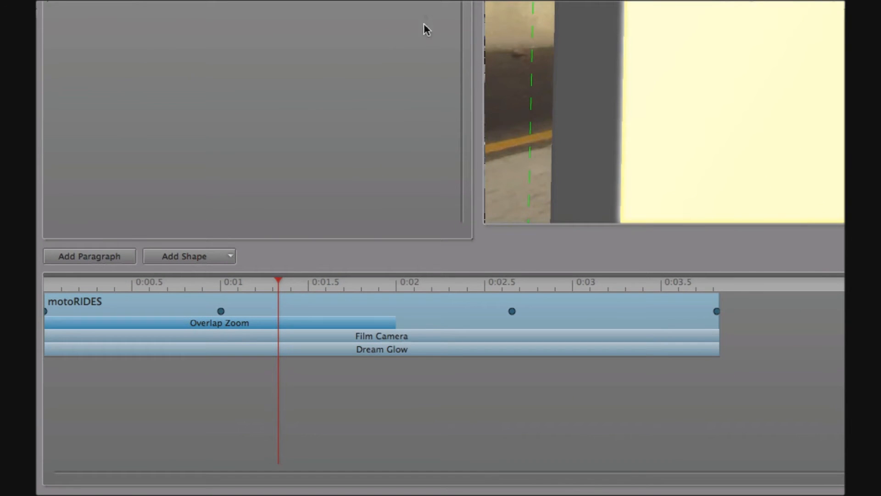
left_click_drag(394, 323, 224, 325)
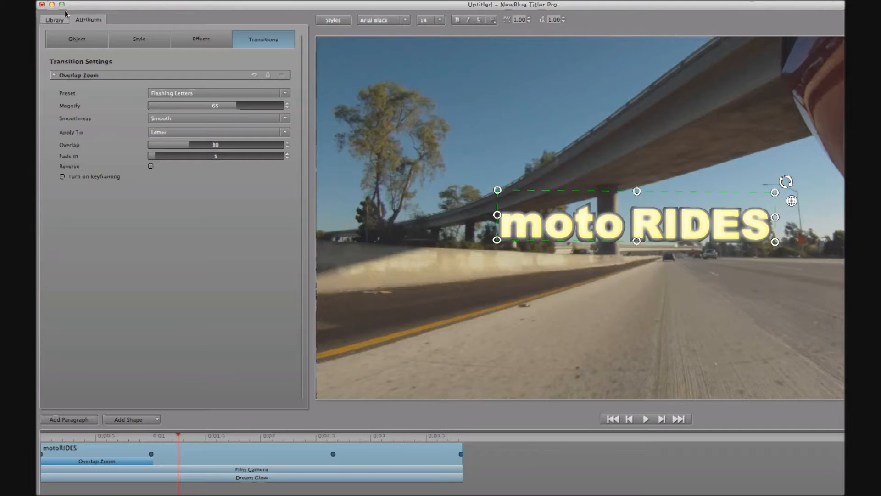
Add a second Overlap Zoom, move it to the clip's end, and shorten it from its start
left_click(55, 20)
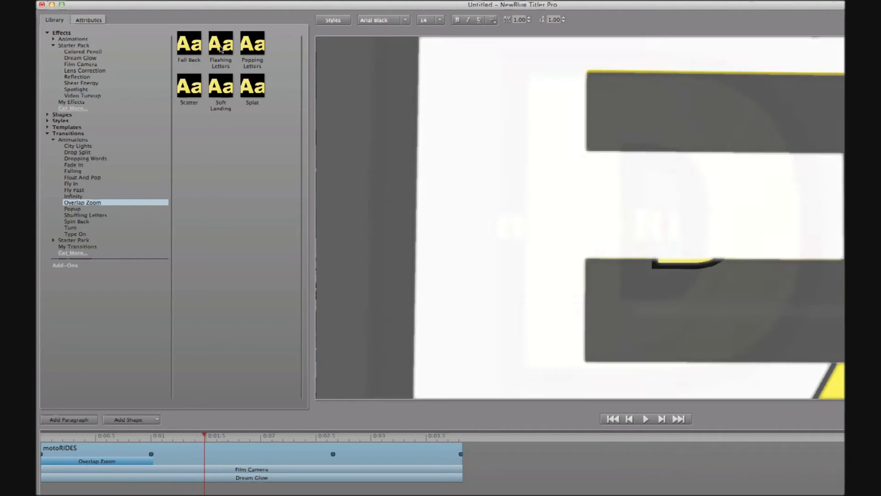
double_click(222, 47)
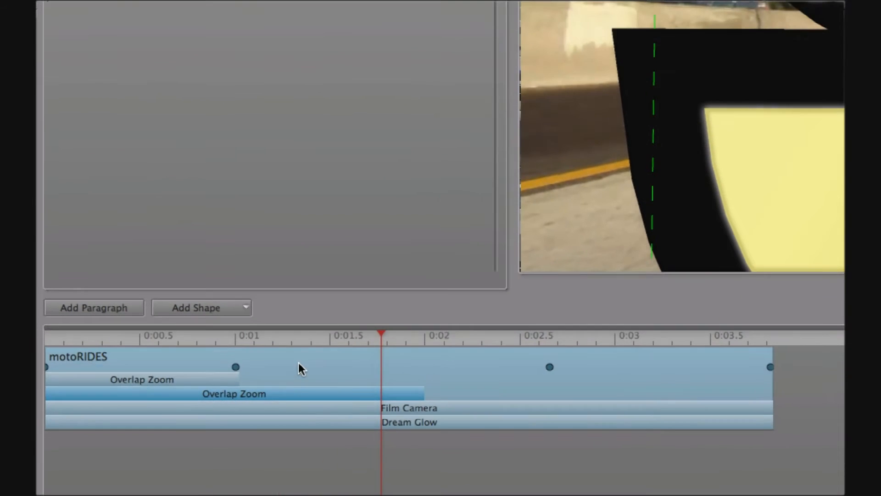
left_click_drag(281, 394, 535, 400)
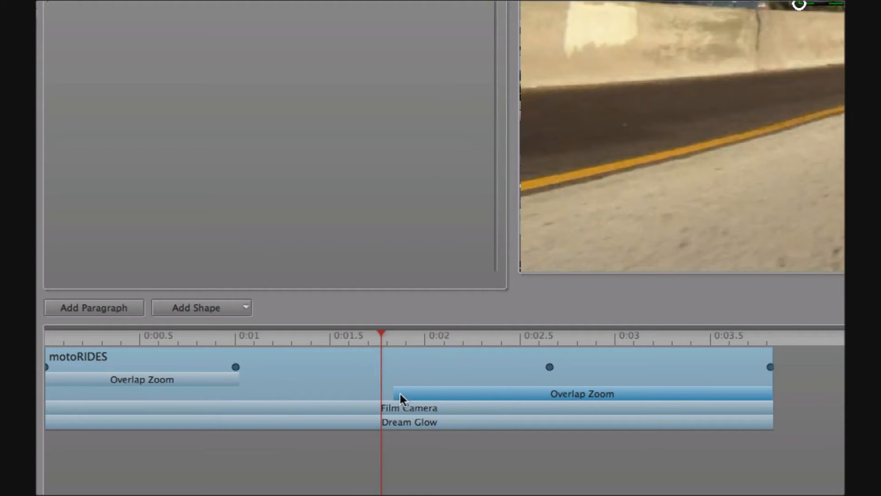
left_click_drag(395, 394, 549, 397)
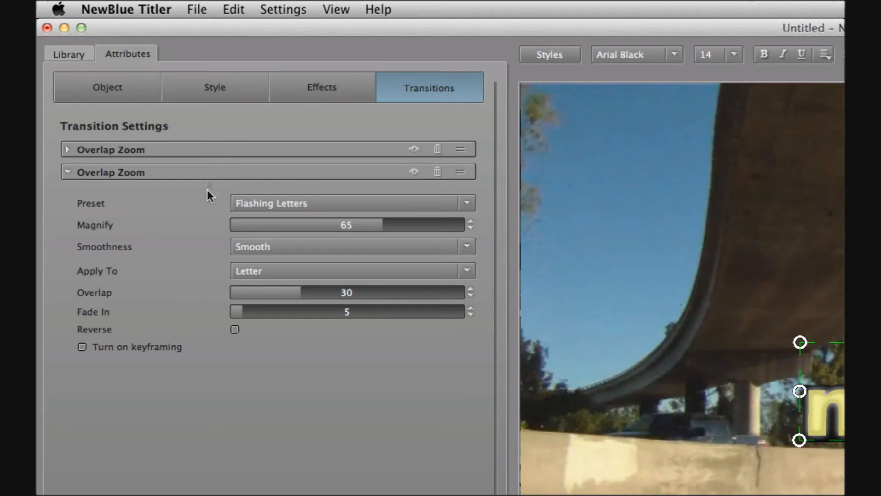
Tick Reverse on the second Overlap Zoom, preview from near the start, then return to the library
left_click(235, 330)
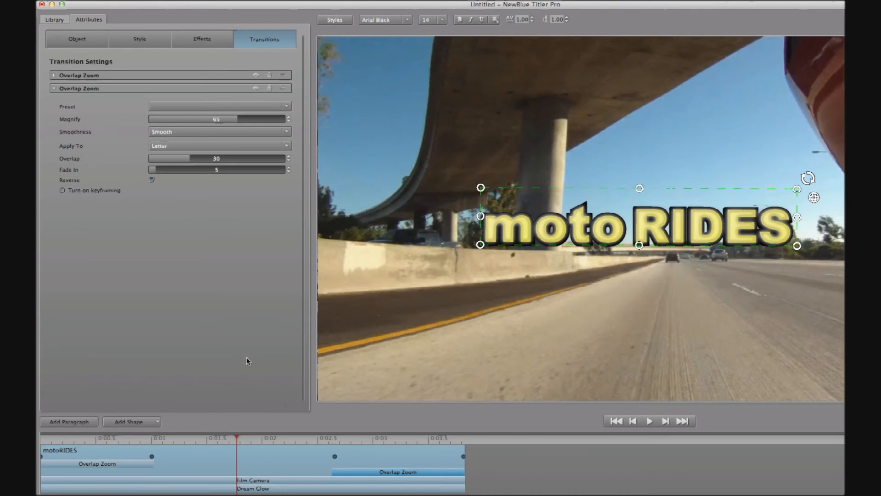
left_click_drag(239, 441, 83, 443)
left_click(648, 420)
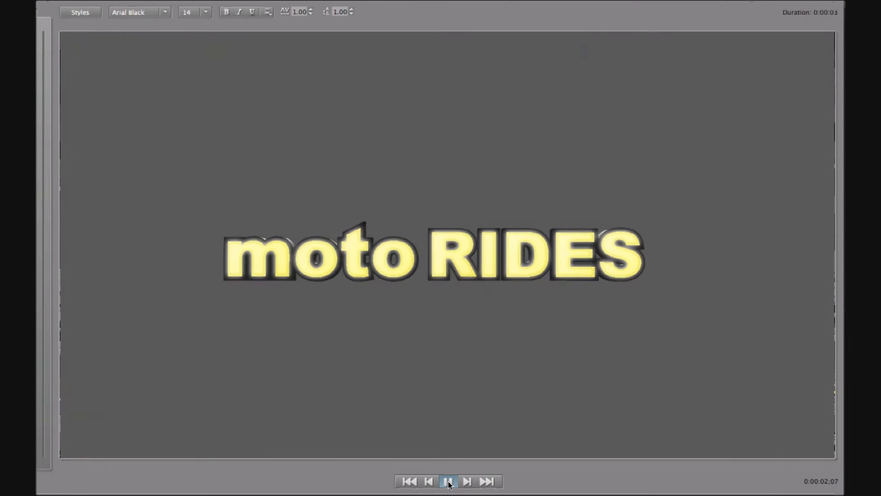
left_click(449, 482)
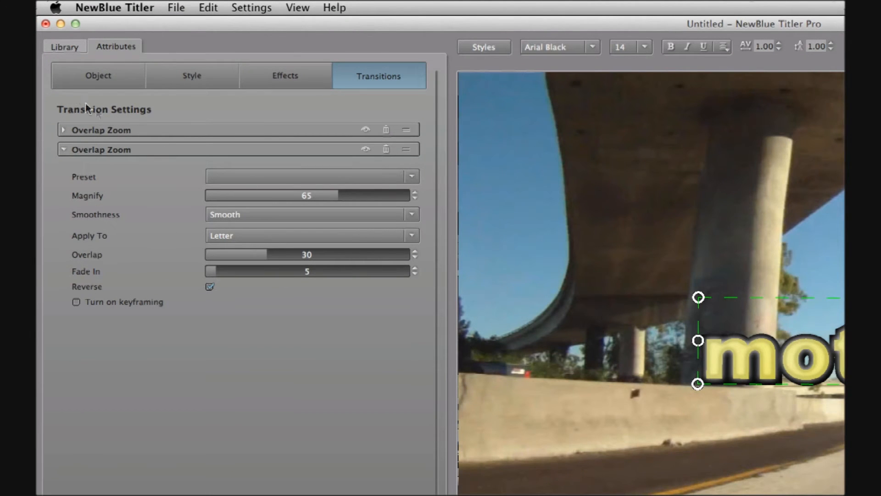
left_click(58, 52)
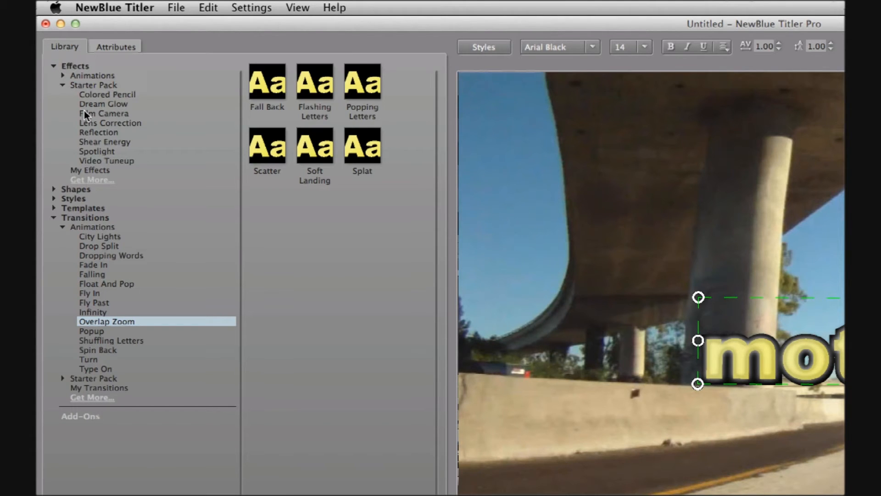
Apply the Big Bulge Lens Correction preset (distortion 50) and play back the preview
left_click(93, 122)
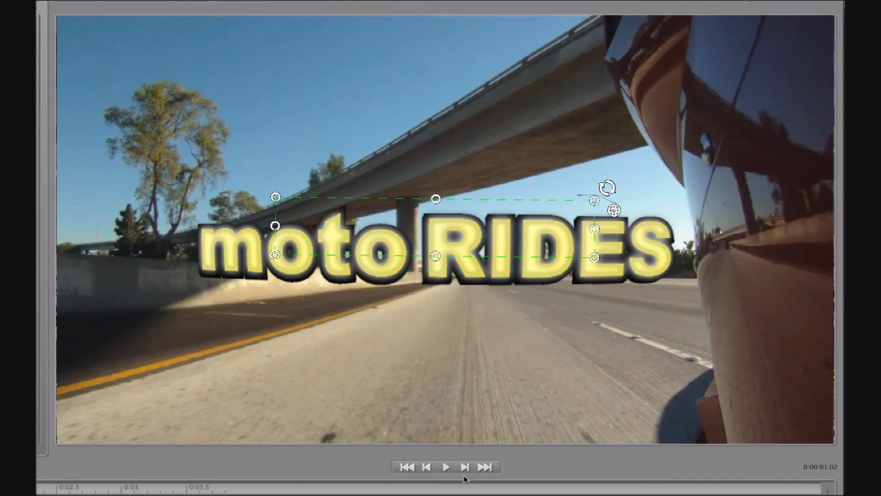
left_click(446, 467)
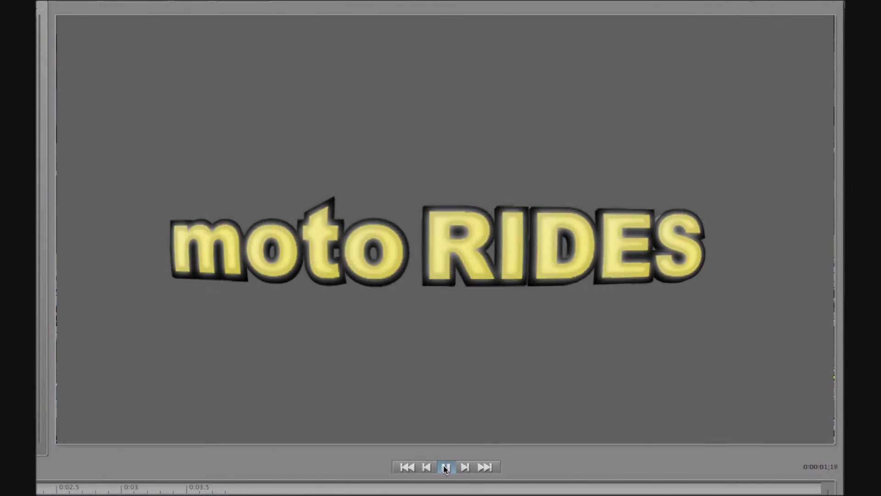
left_click(445, 467)
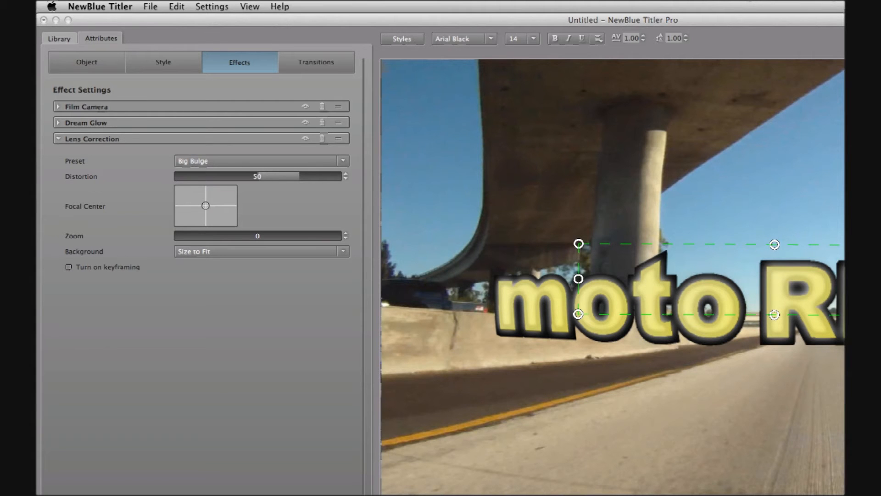
Save the title as paragraph template 'moto-RIDES-main', then rewind and add a blank paragraph
left_click(150, 5)
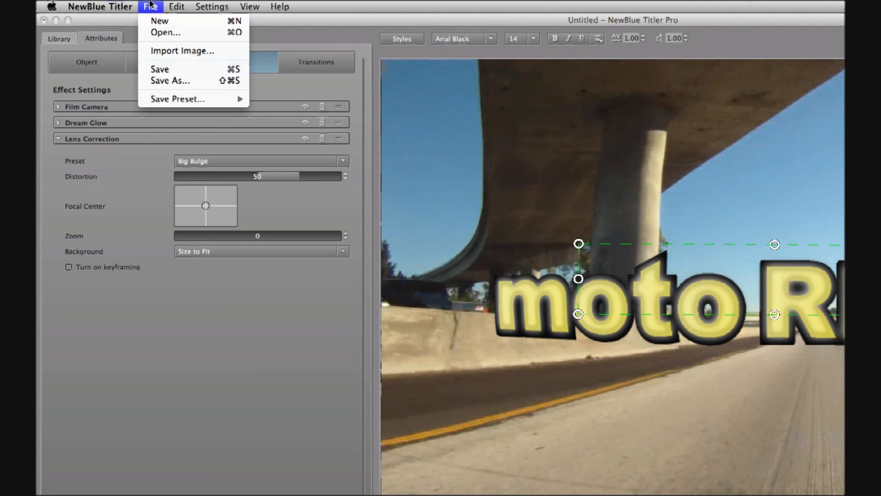
mouse_move(216, 102)
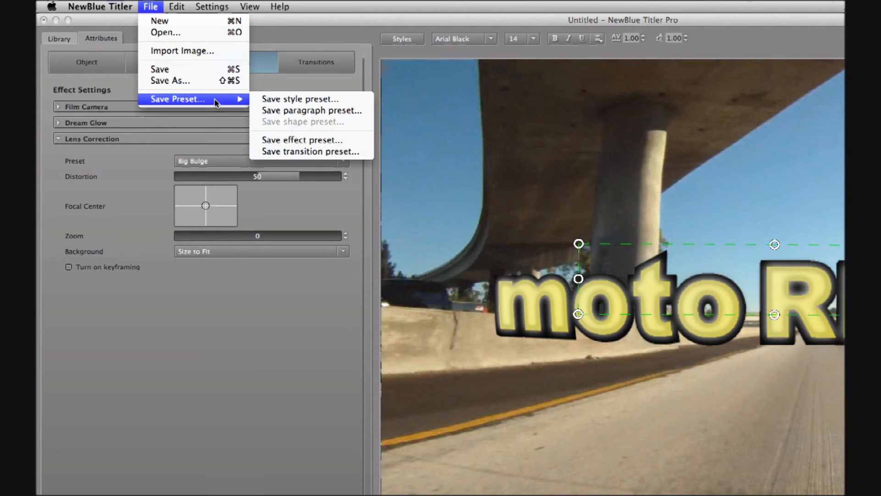
left_click(362, 111)
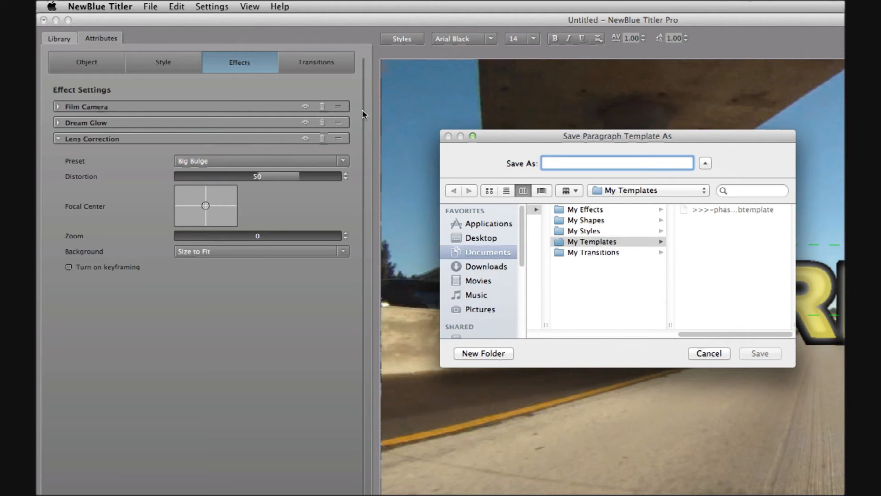
type("moto")
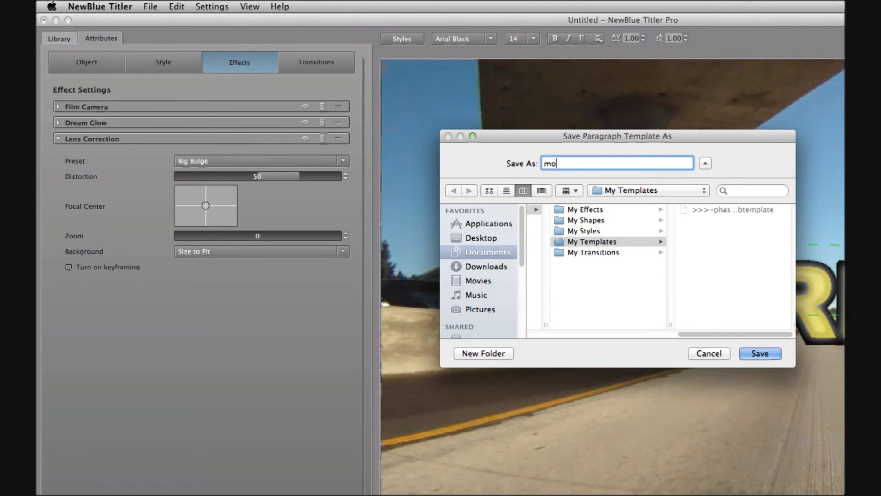
type("RIDES-main")
left_click(756, 354)
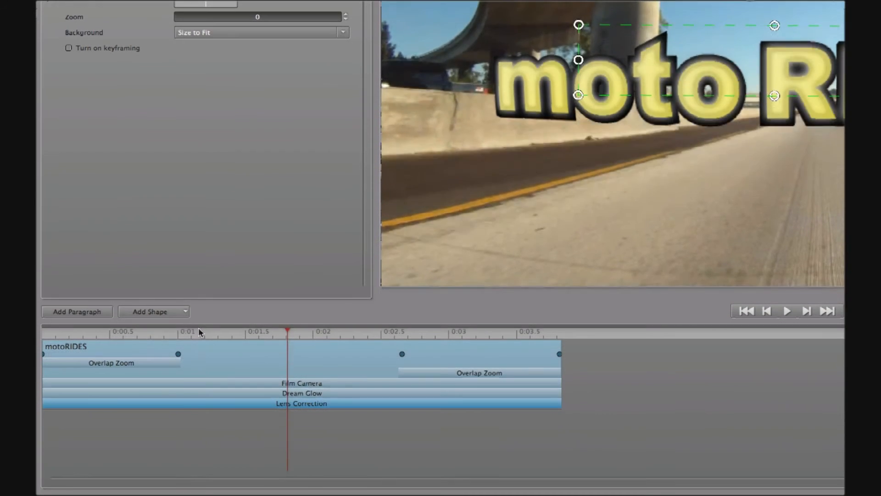
left_click_drag(198, 329, 36, 336)
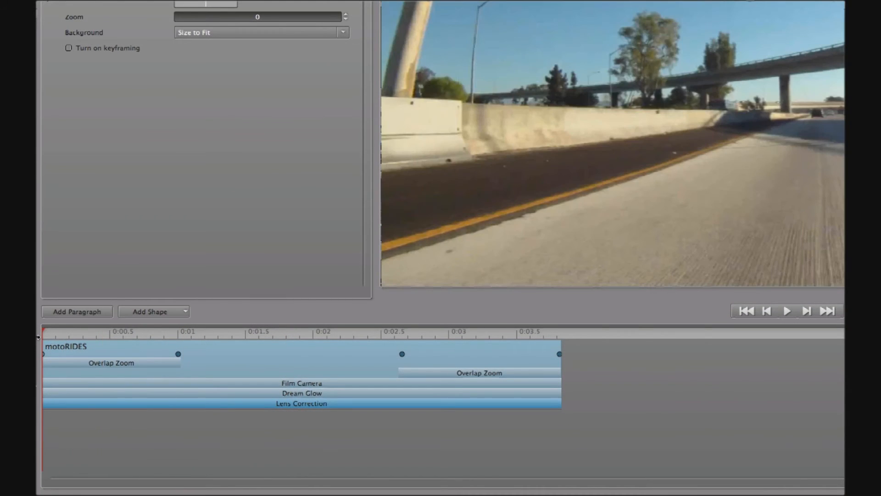
left_click(69, 315)
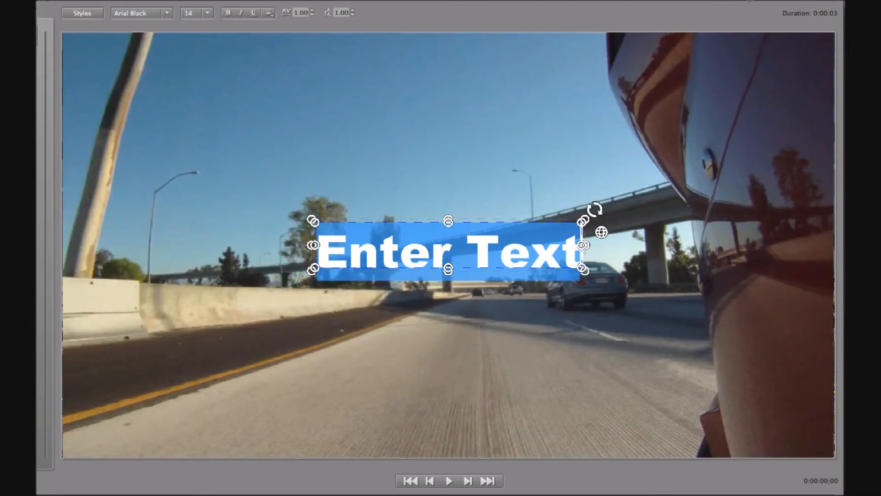
Enter '>>>' as the new paragraph, apply the moto-RIDES-main template, and move it into the sky
type(">>>")
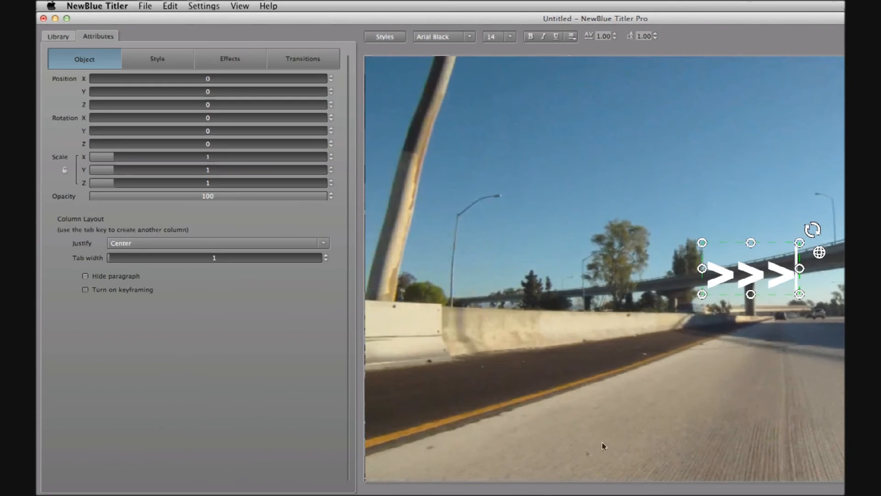
left_click(54, 39)
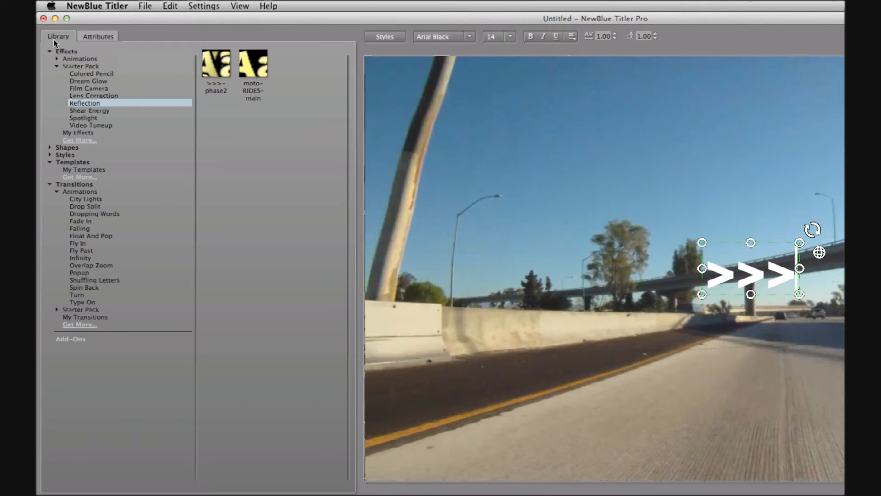
left_click(81, 171)
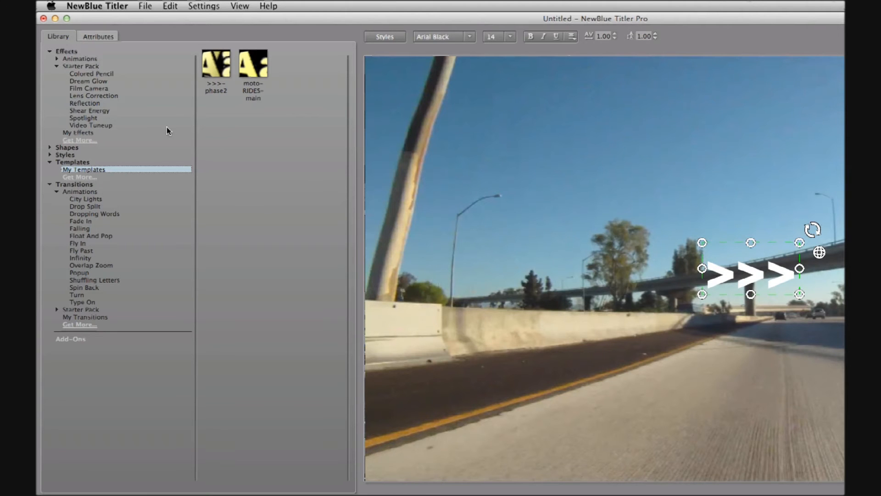
double_click(253, 64)
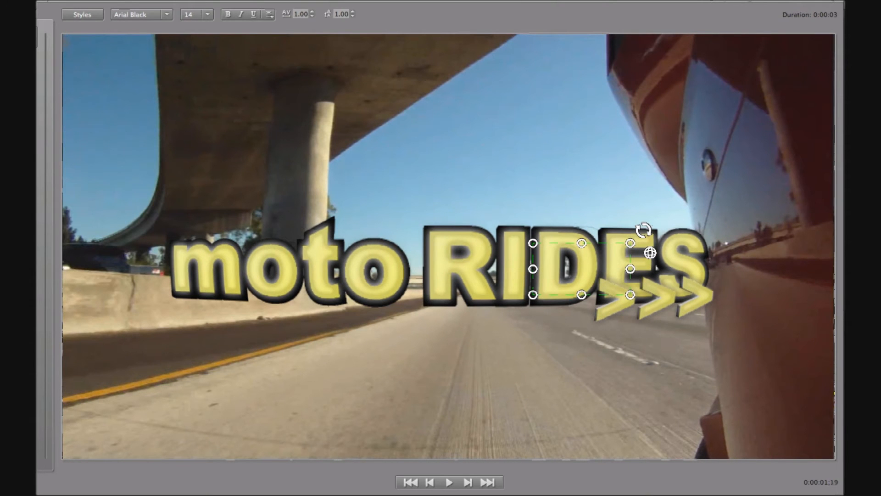
left_click_drag(553, 247, 363, 94)
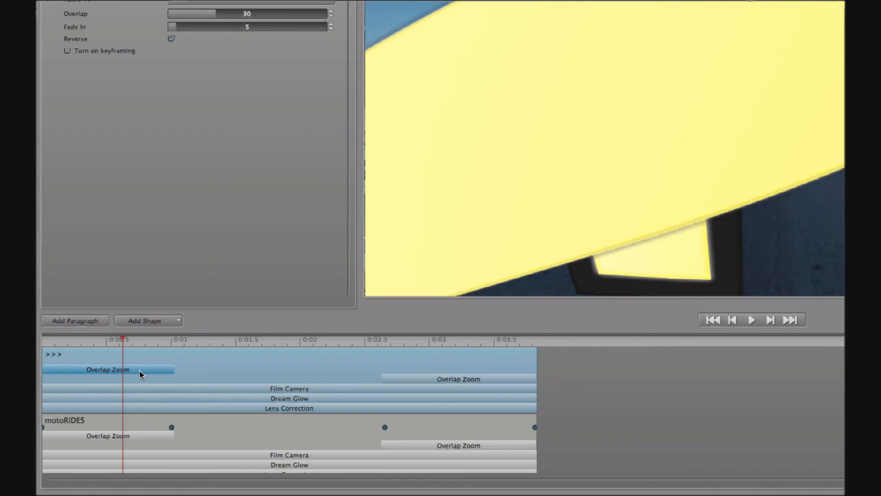
Delete both the opening and ending Overlap Zoom transitions from the '>>>' arrows
key("Delete")
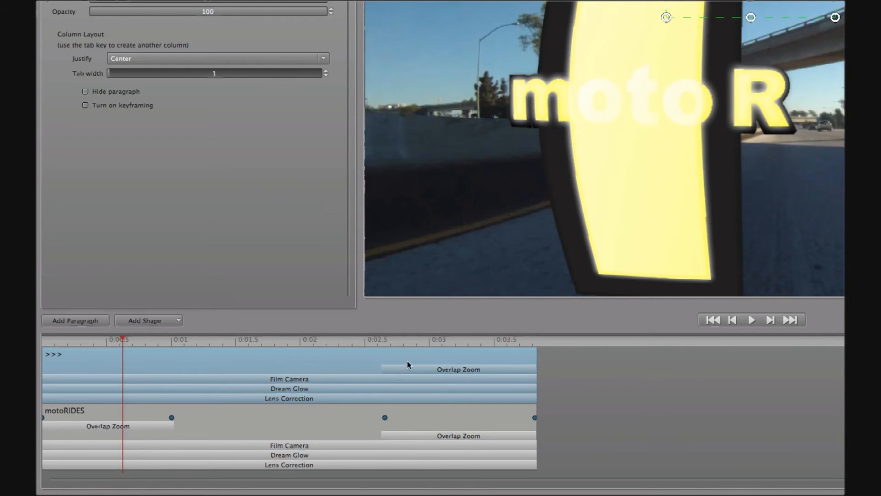
left_click(421, 339)
left_click(435, 369)
key("Delete")
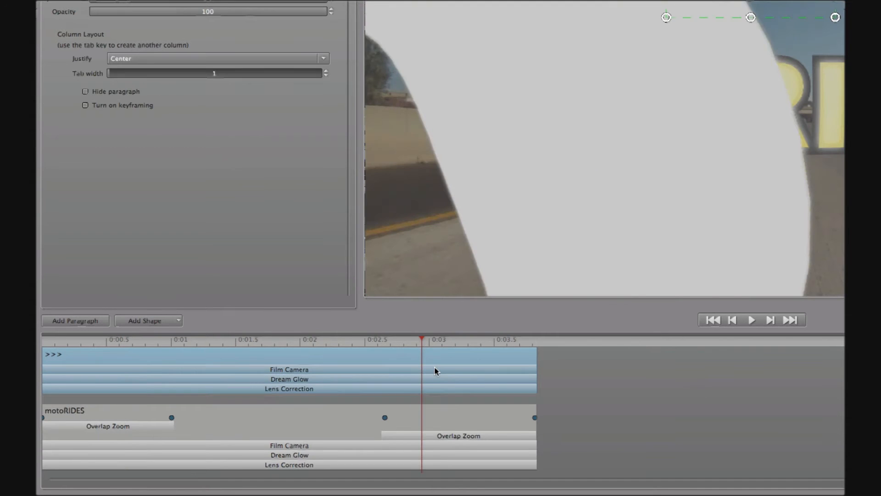
Move the '>>>' layer below motoRIDES in the timeline and scrub to check the animation
left_click_drag(416, 340, 232, 352)
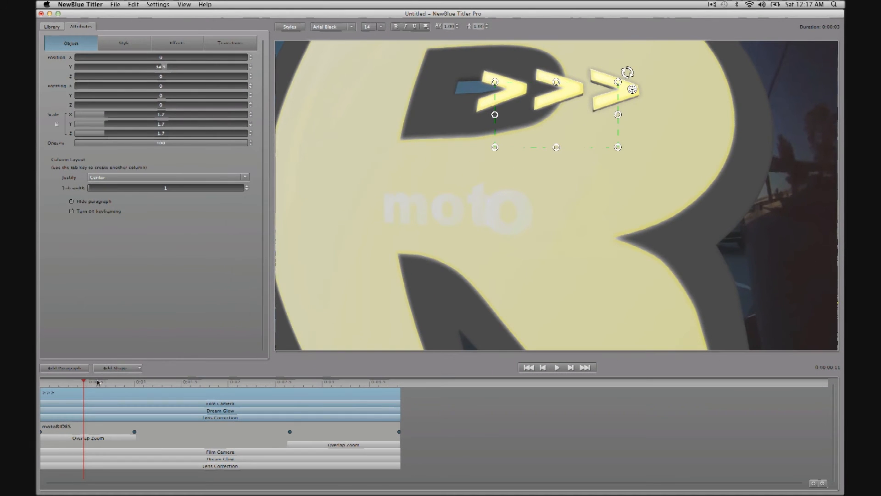
left_click_drag(87, 384, 98, 386)
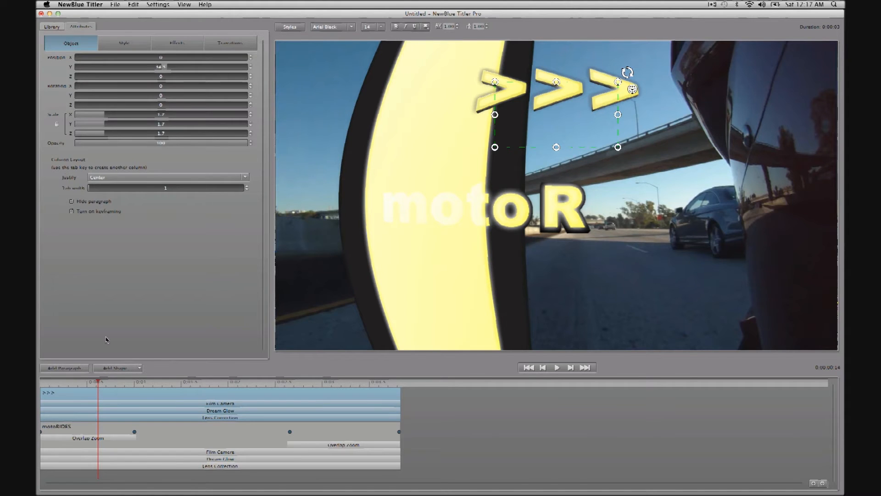
left_click_drag(140, 396, 141, 443)
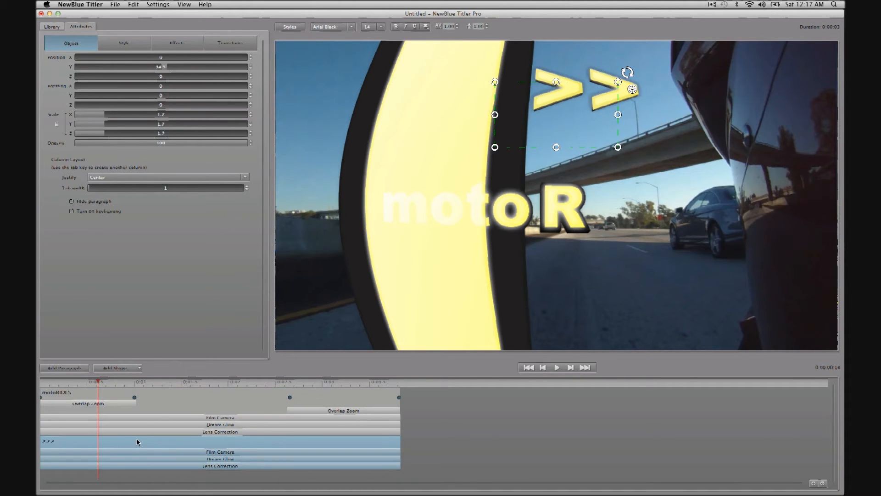
left_click_drag(108, 385, 134, 389)
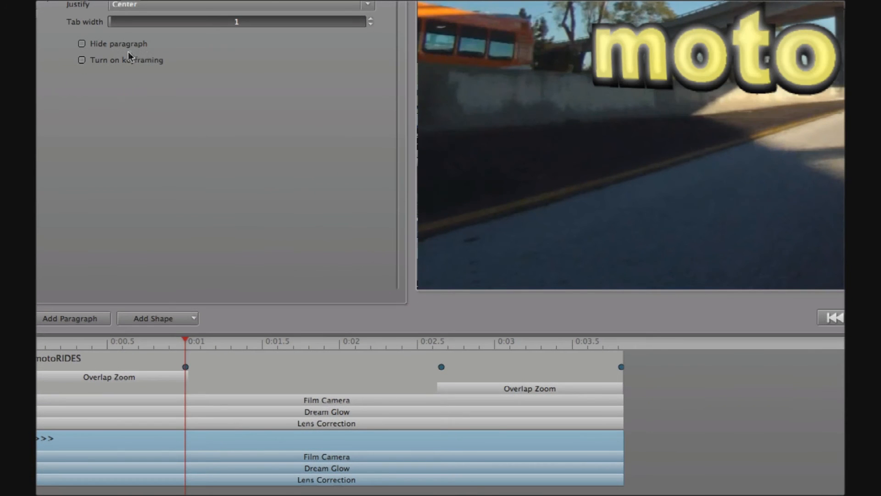
Turn on keyframing, start the arrows off to the left, and add a 0:01 keyframe at Position X 0
left_click(82, 60)
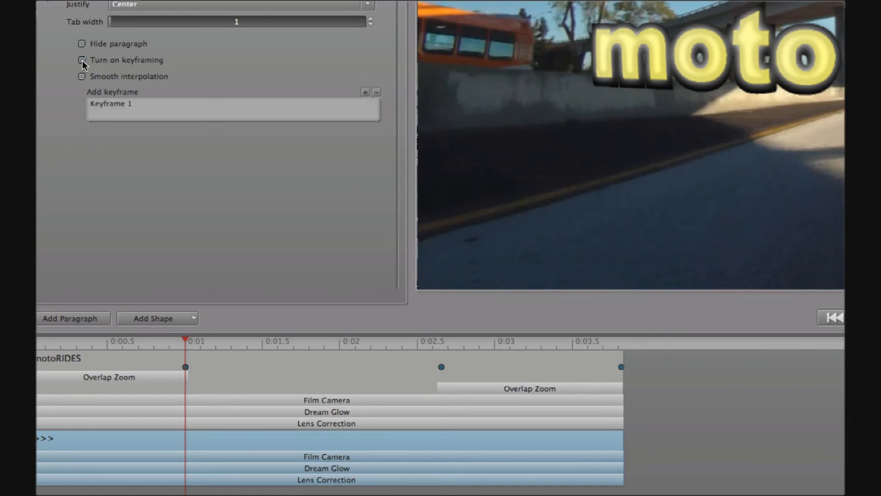
left_click(177, 102)
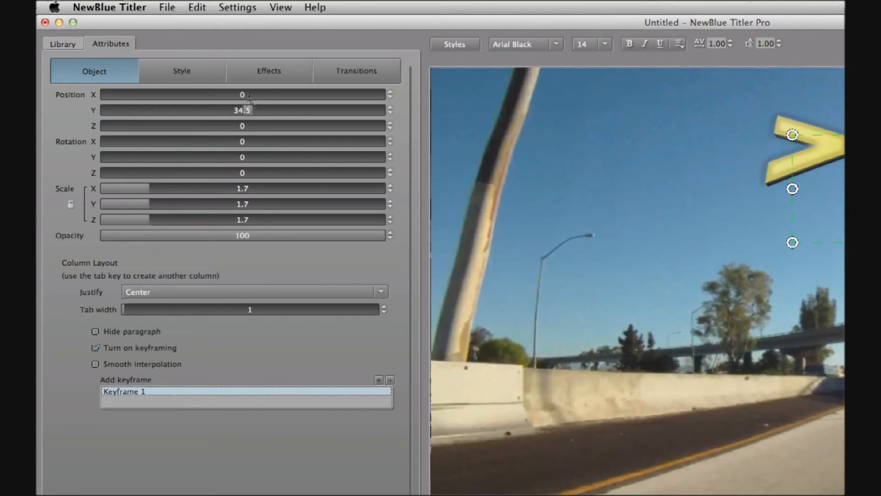
left_click_drag(250, 95, 176, 94)
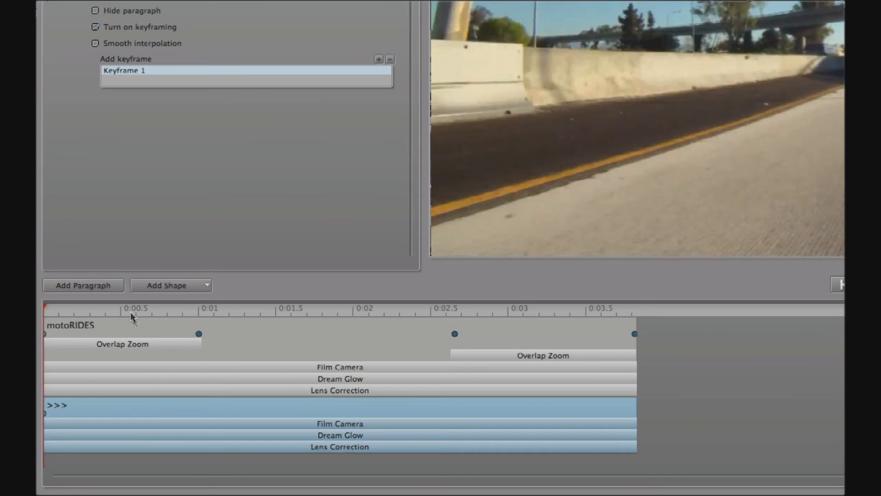
left_click_drag(130, 312, 198, 321)
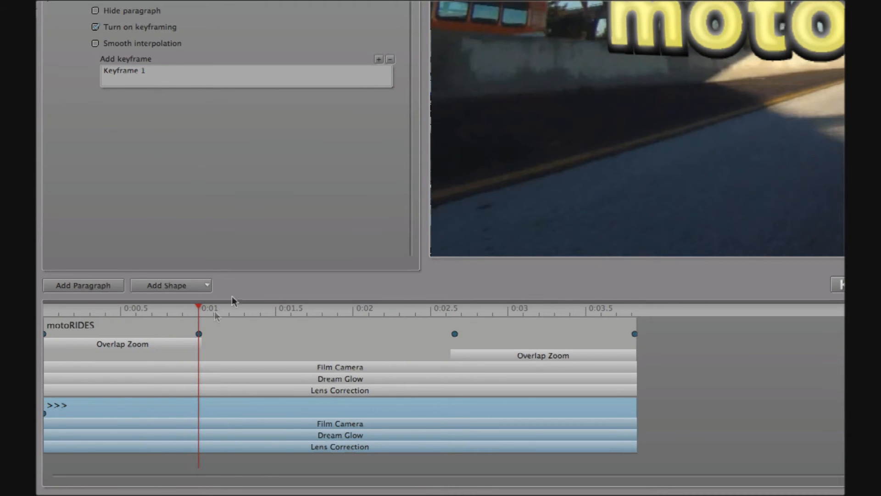
left_click(378, 60)
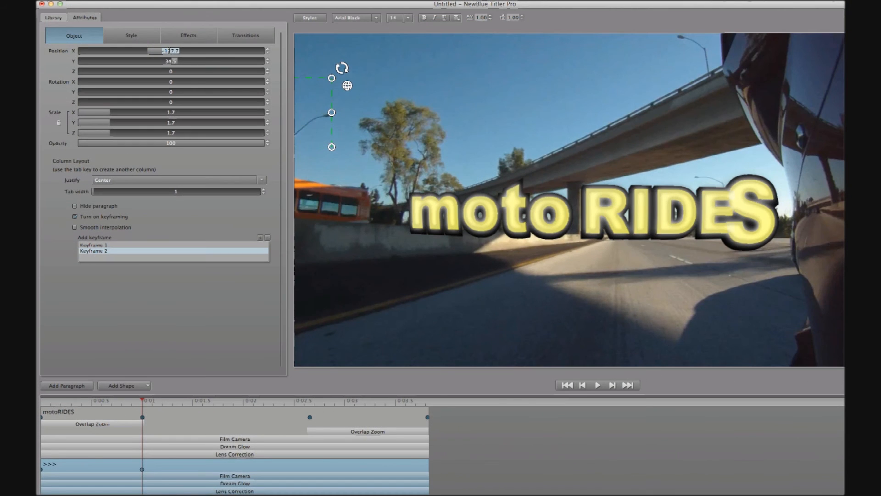
type("0")
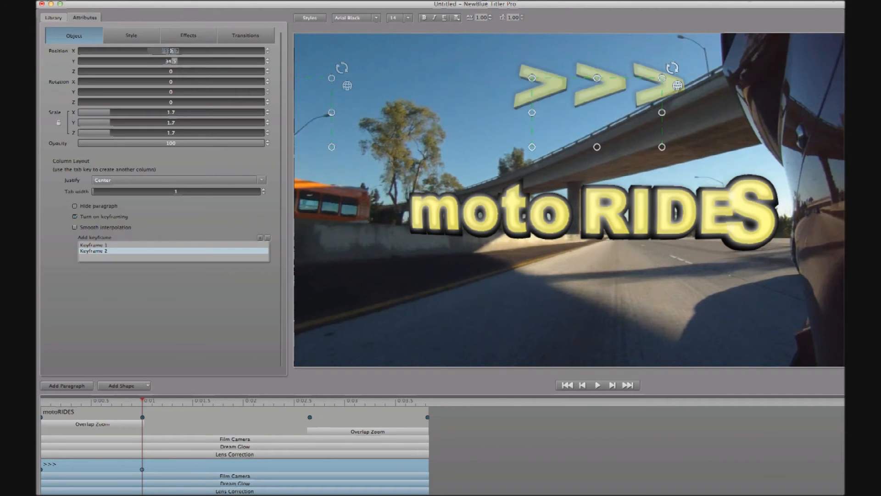
Add keyframes at about 0:02.6 and the clip end, pushing the arrows off to the right
left_click_drag(142, 401, 310, 414)
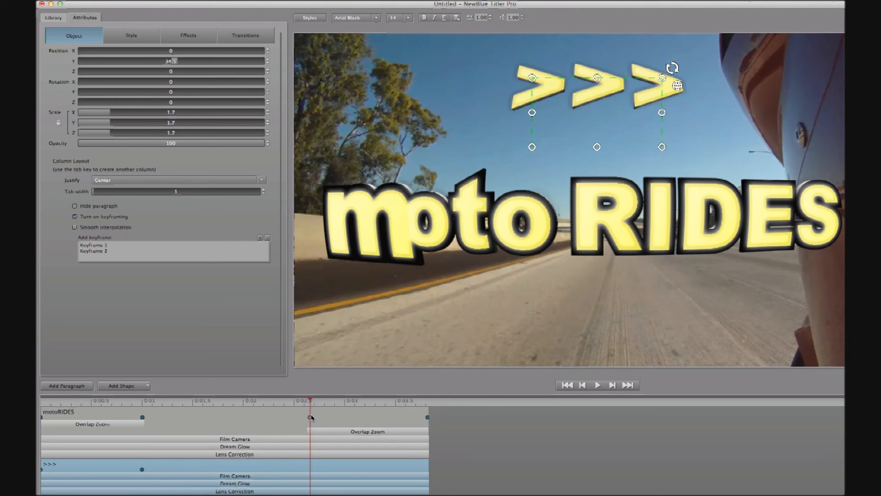
left_click(260, 238)
left_click(394, 403)
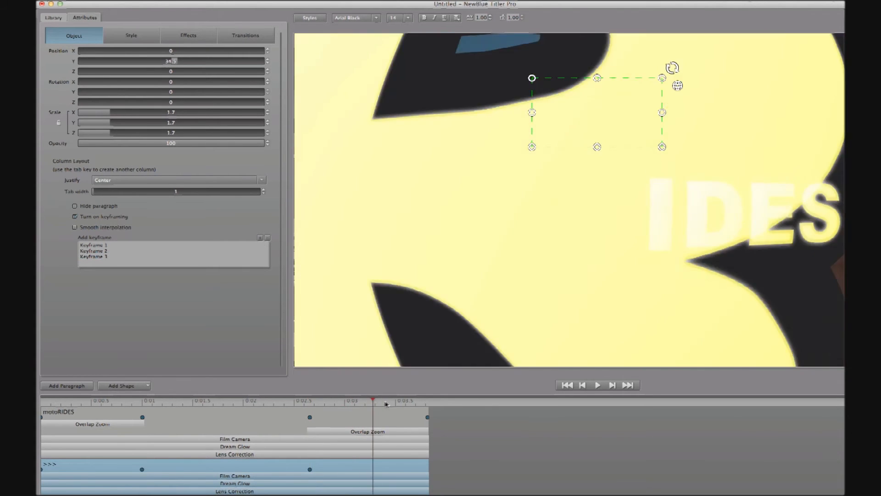
left_click_drag(395, 404, 427, 413)
left_click(260, 238)
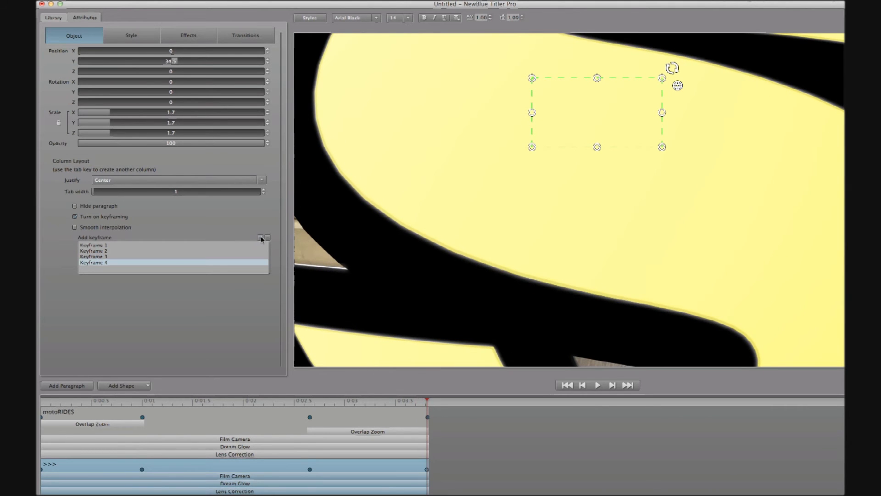
left_click_drag(170, 51, 219, 64)
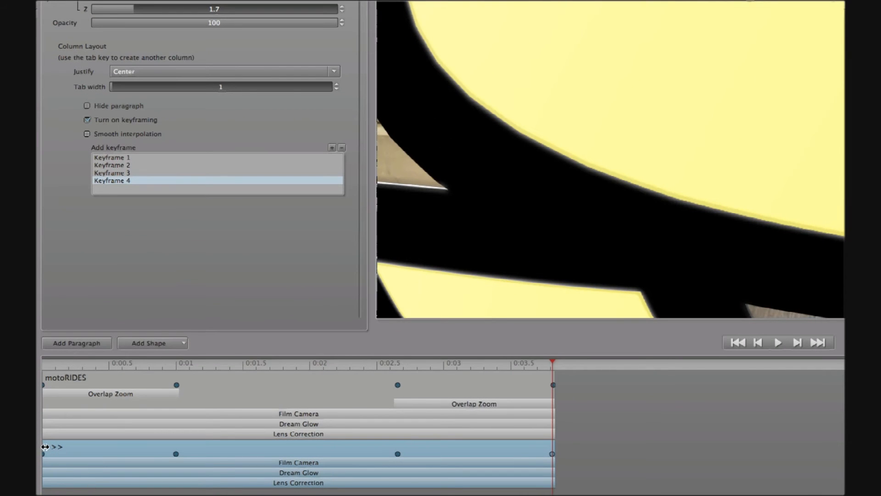
Trim the '>>>' clip to start later and end near 0:03, then preview the entrance
left_click_drag(45, 446, 100, 451)
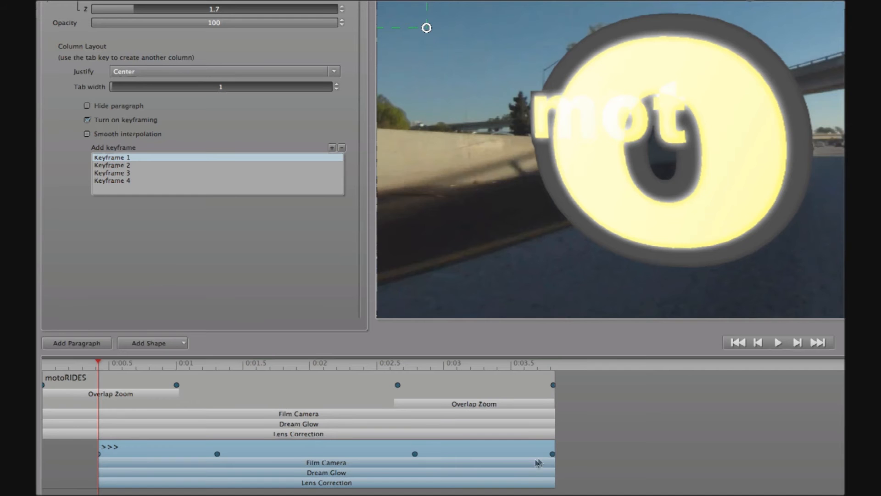
left_click_drag(553, 446, 451, 449)
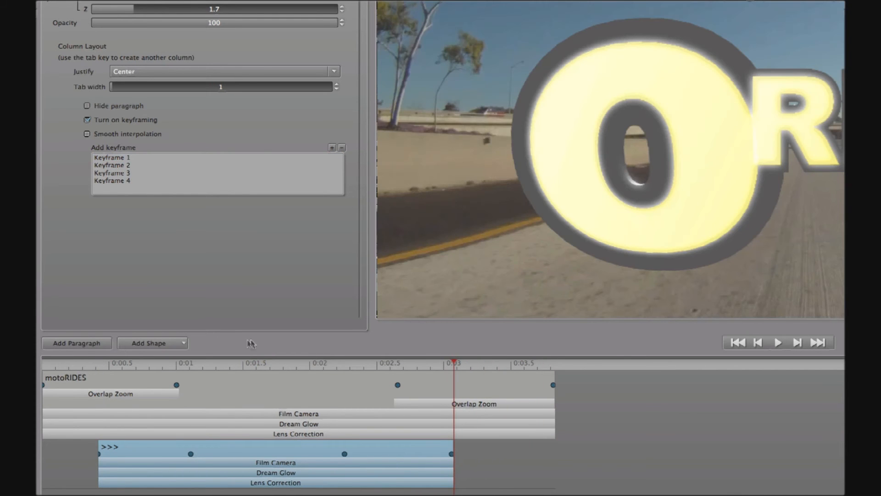
left_click_drag(322, 362, 246, 369)
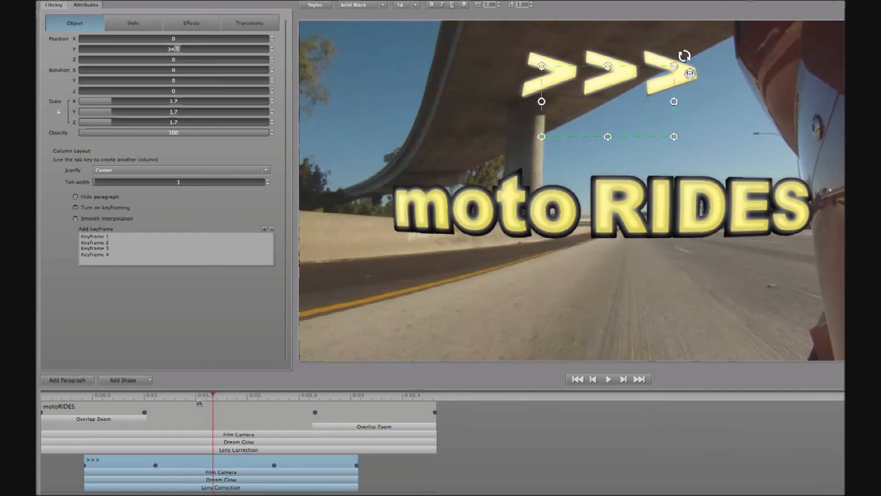
left_click_drag(199, 403, 38, 410)
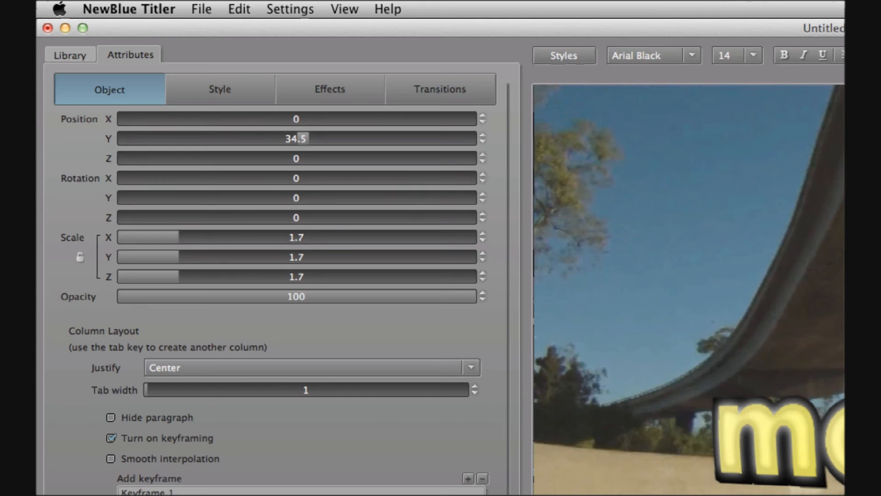
Apply the Starter Pack Simple Reflection preset to the '>>>' arrows
left_click(66, 54)
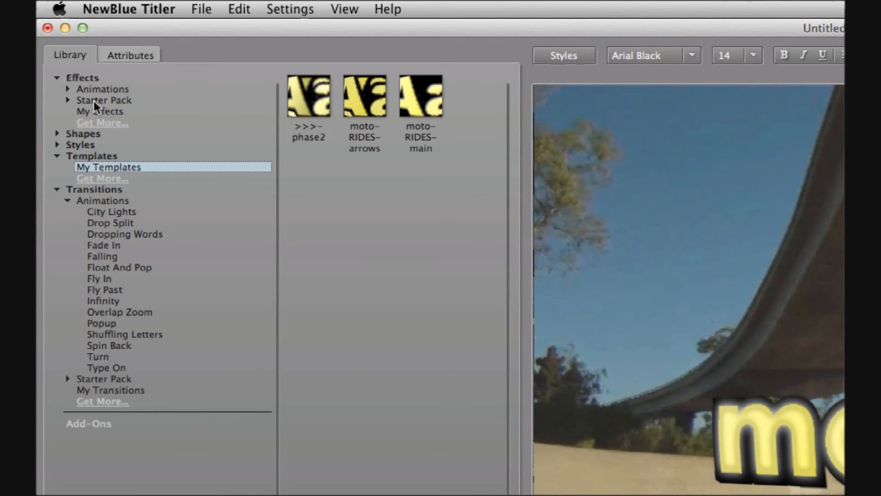
left_click(67, 99)
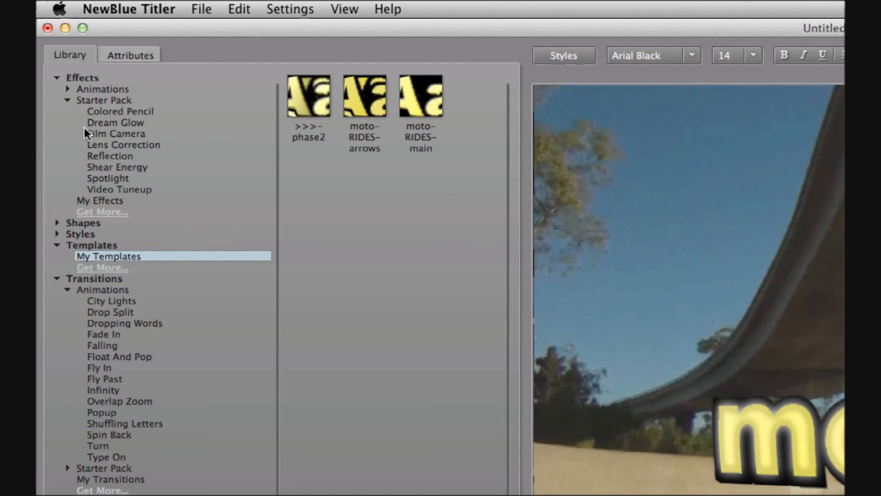
left_click(100, 155)
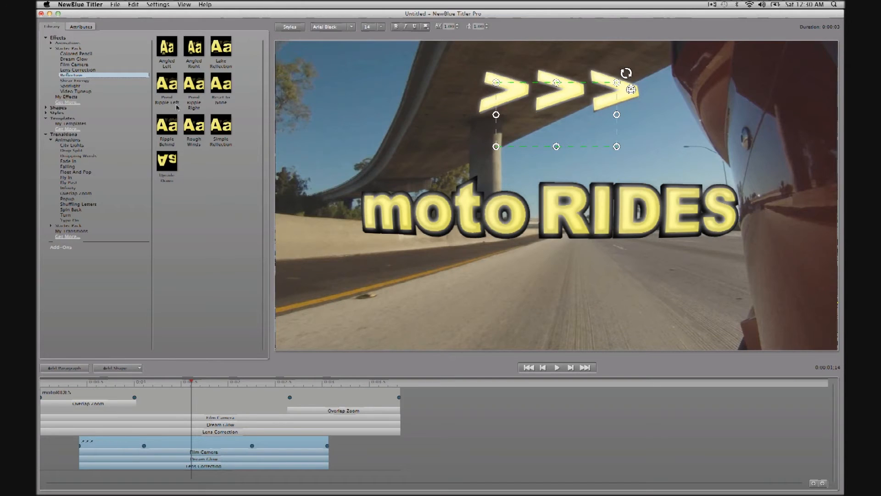
double_click(224, 128)
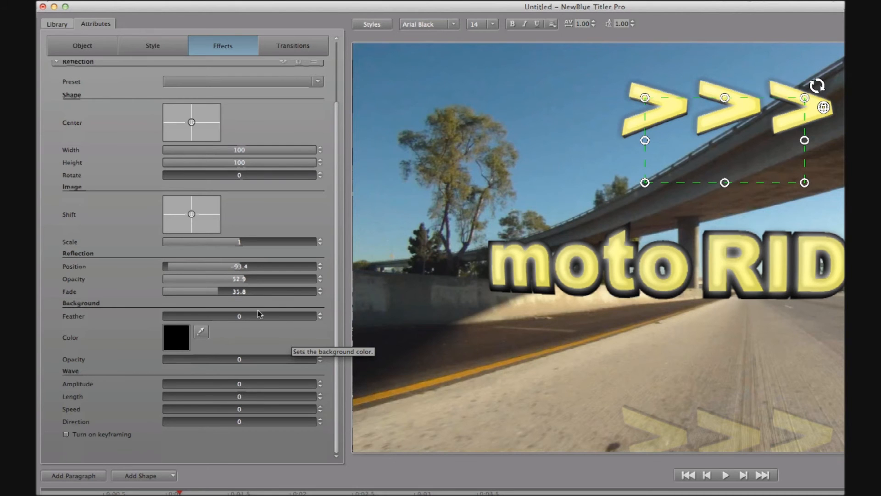
Set the reflection Position to -100, raise its Opacity, and remove most of its fade
left_click_drag(240, 268, 194, 270)
left_click_drag(248, 281, 350, 303)
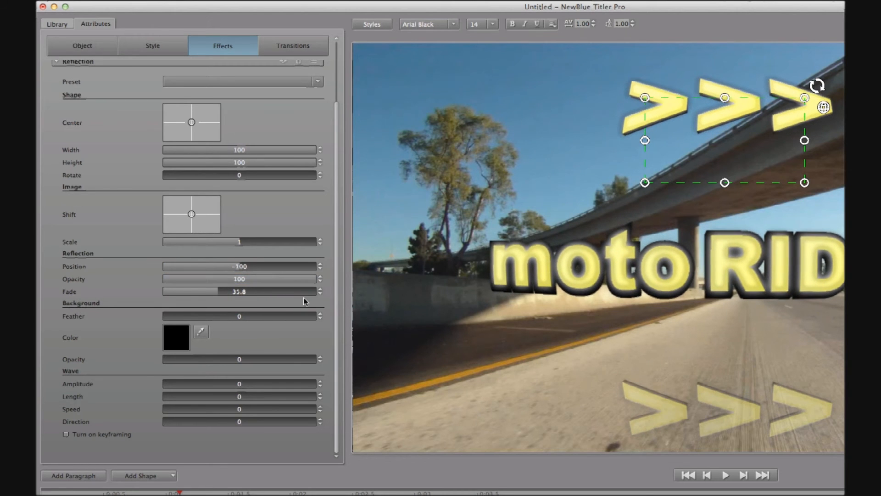
left_click_drag(216, 293, 38, 304)
Nudge the arrows' Position Y on the Object tab and delete their Dream Glow effect
left_click(82, 46)
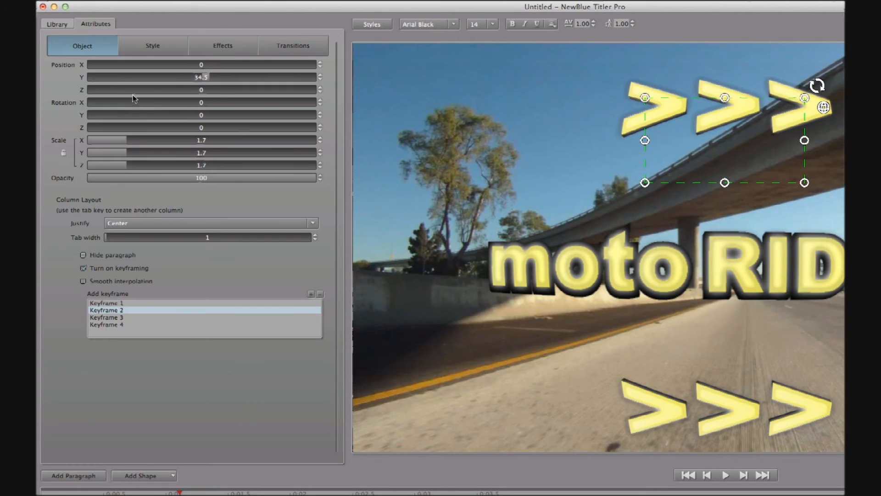
left_click_drag(202, 80, 198, 79)
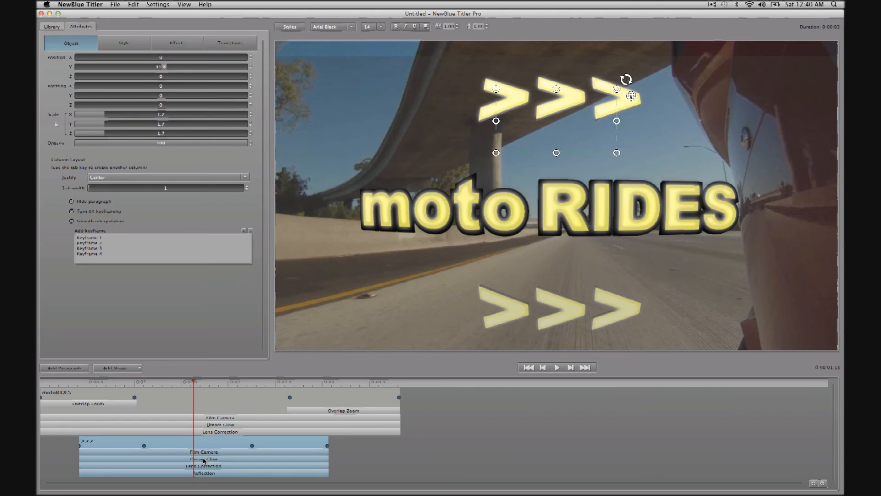
left_click(204, 460)
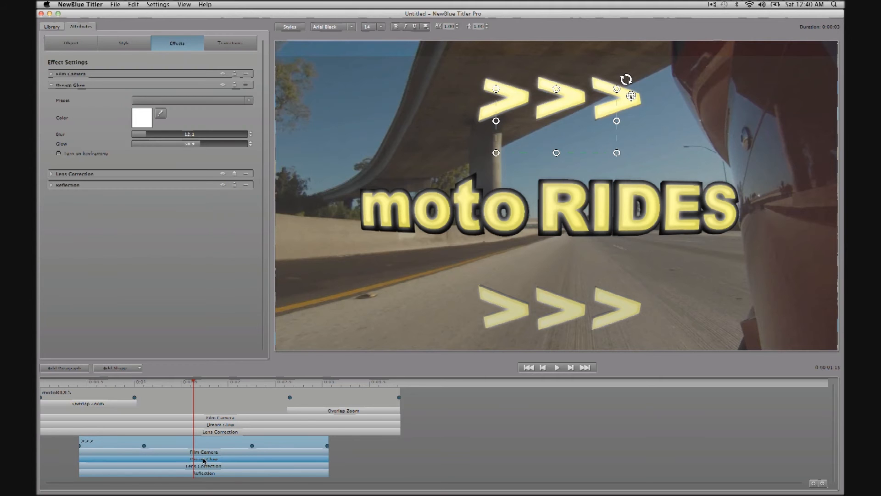
key("Delete")
Save the '>>>' paragraph as the paragraph preset 'moto-RIDES-arrows' in My Templates
left_click(114, 4)
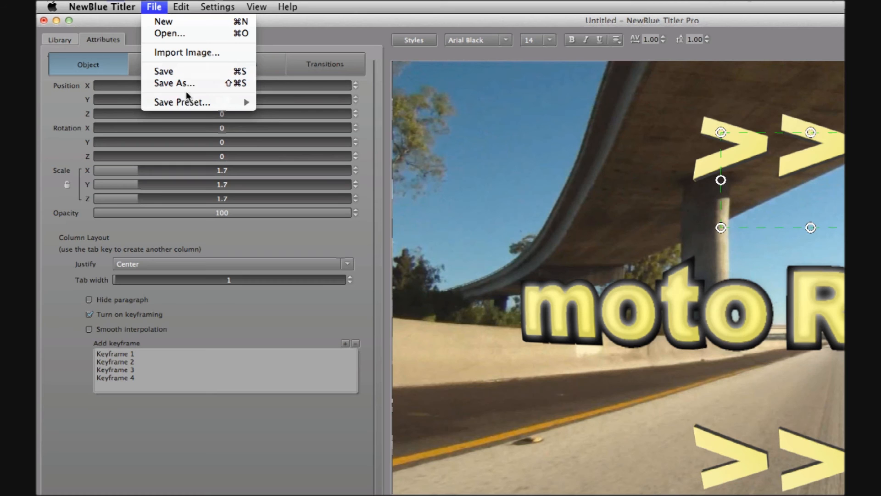
mouse_move(139, 69)
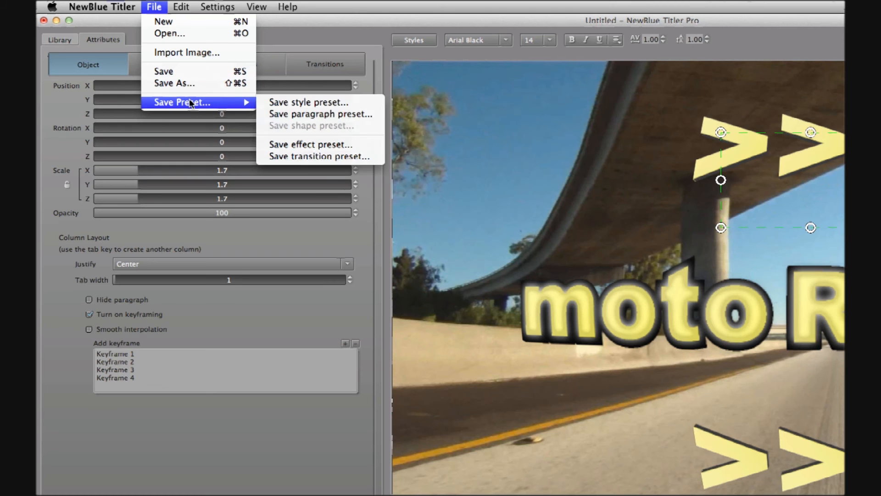
left_click(373, 115)
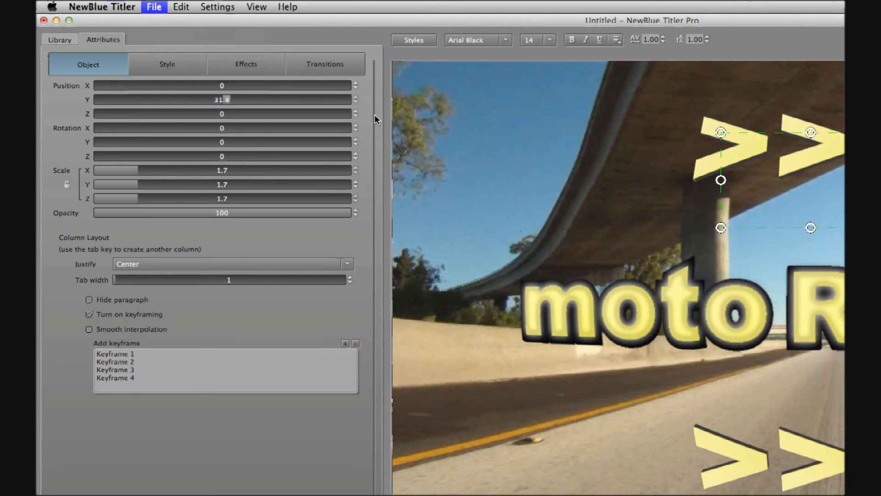
type("moto-")
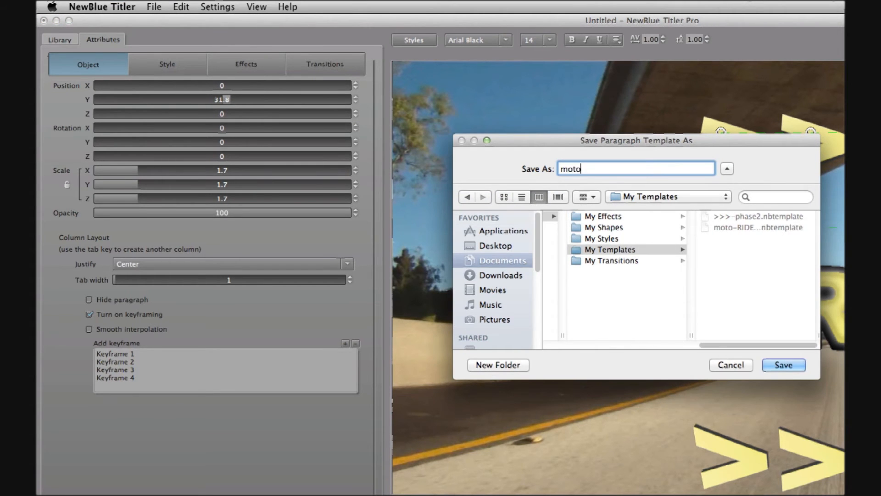
type("RIDES-arrows")
left_click(792, 363)
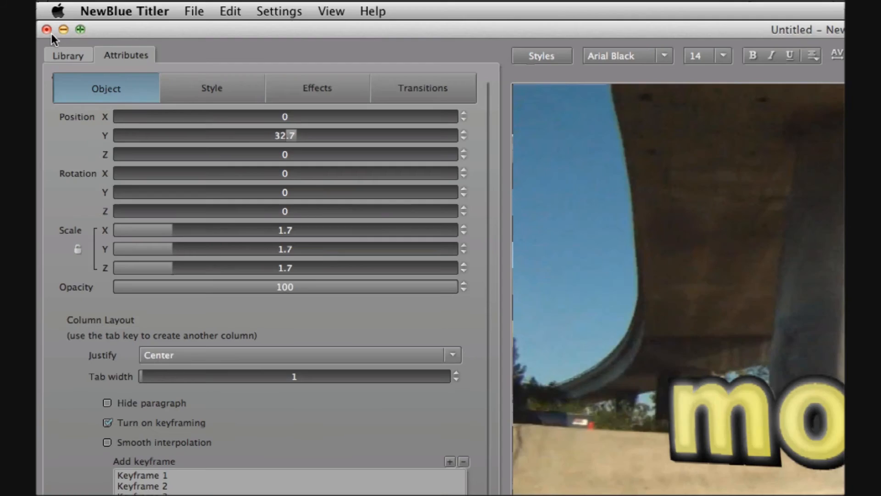
Close Titler and place a new Titler Pro effect on the second V2 filler
left_click(43, 20)
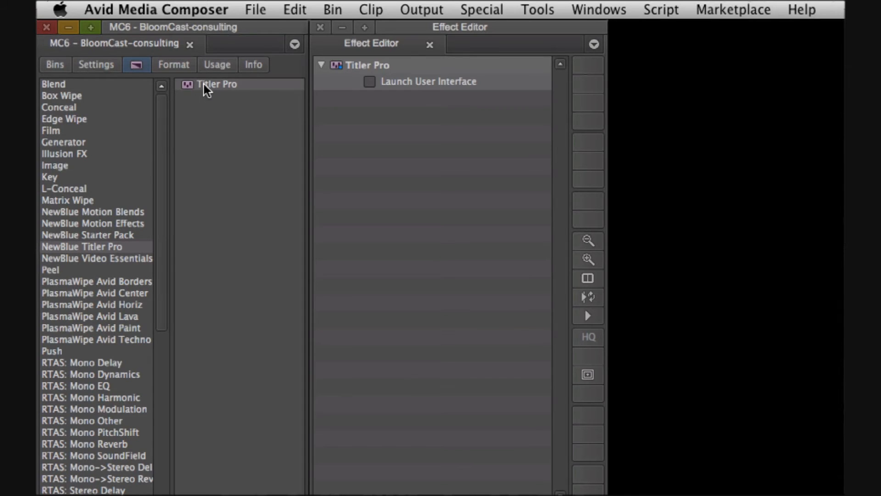
left_click_drag(205, 85, 571, 394)
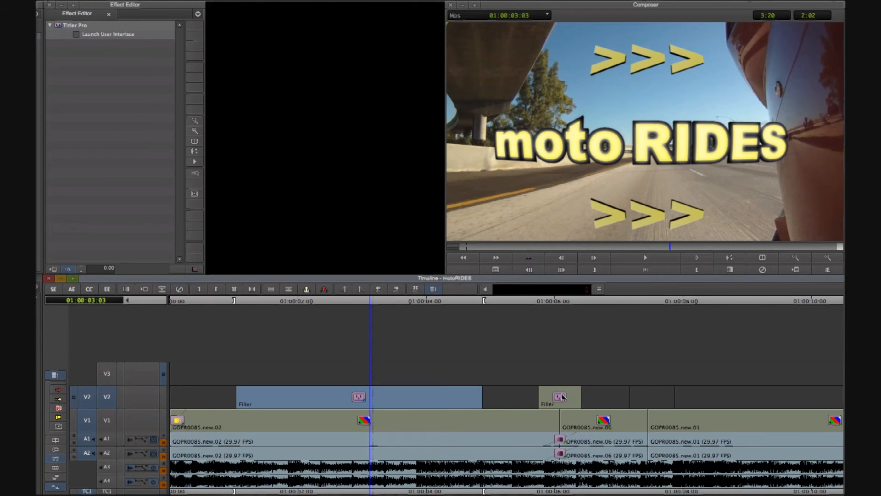
left_click(562, 397)
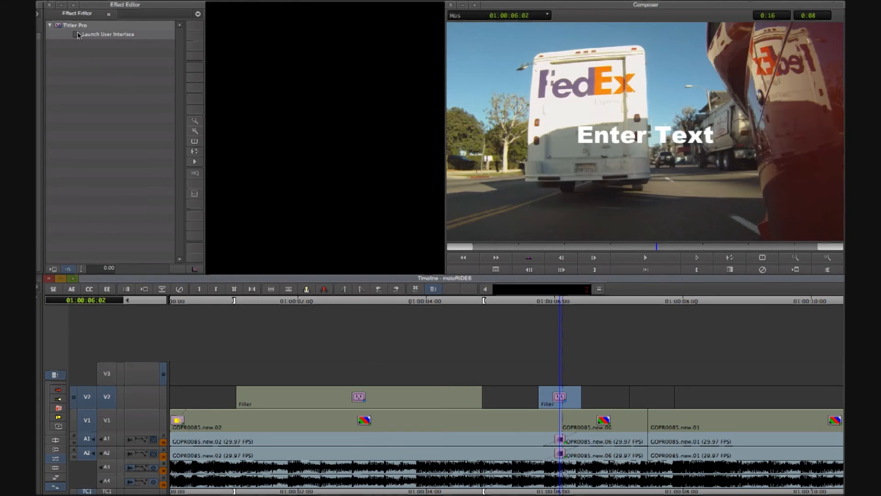
Open the new title in Titler Pro and replace 'Enter Text' with '>>>'
left_click(80, 35)
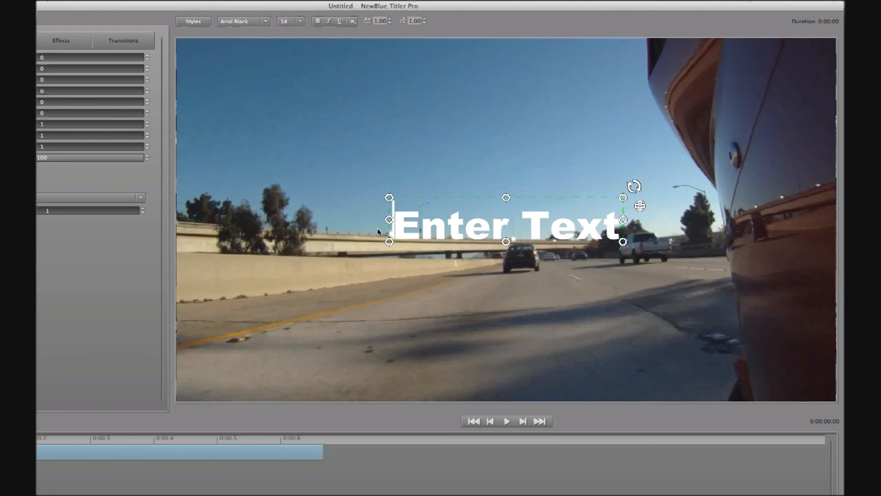
left_click_drag(395, 228, 627, 227)
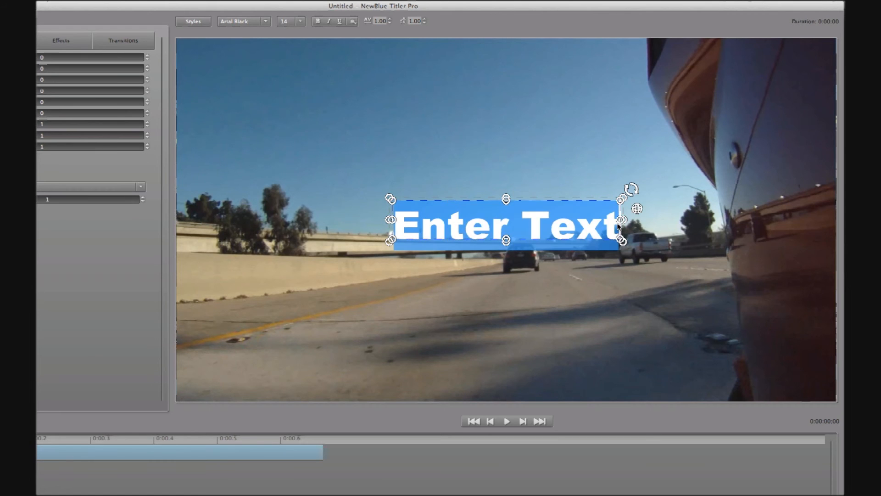
type(">>>")
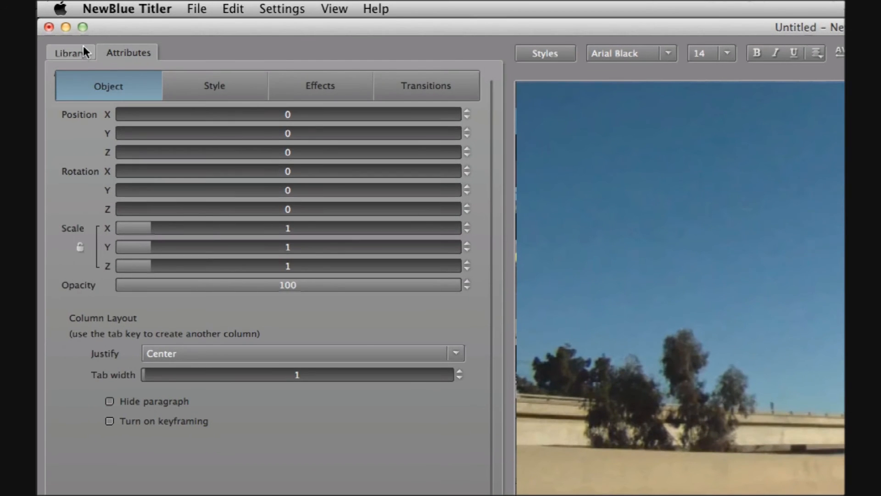
Apply the moto-RIDES-arrows template from My Templates and delete its Reflection effect
left_click(84, 51)
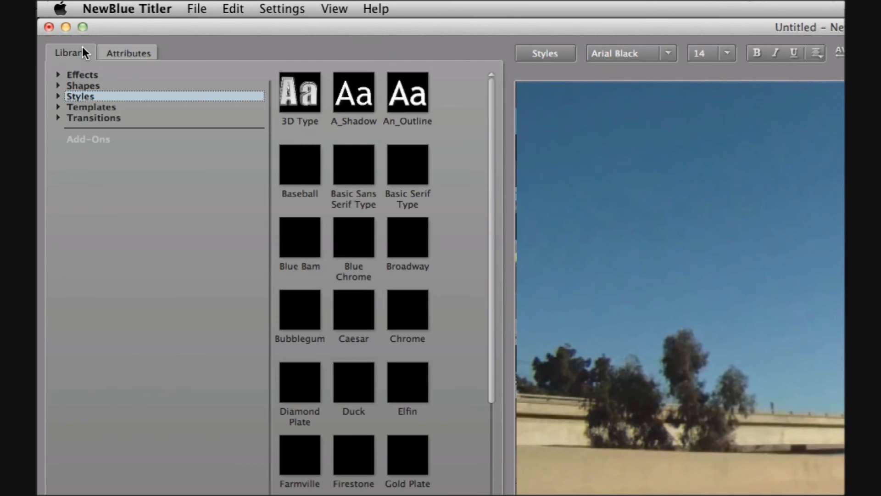
left_click(57, 106)
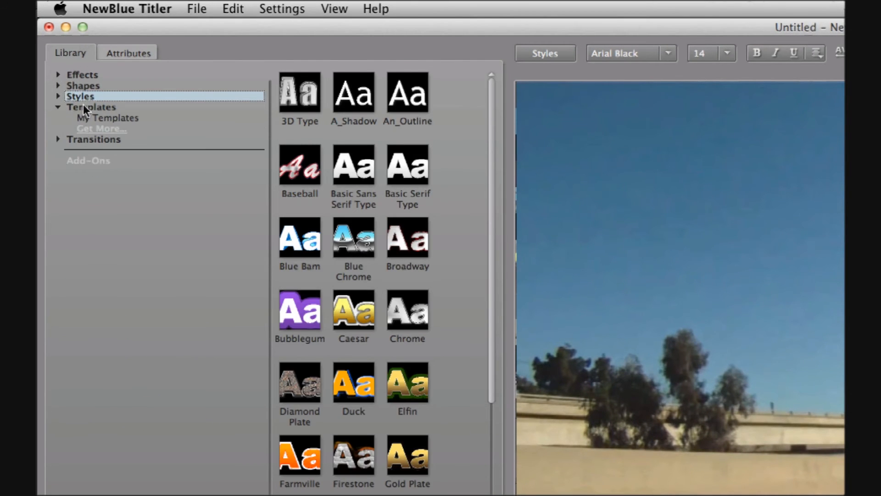
left_click(90, 117)
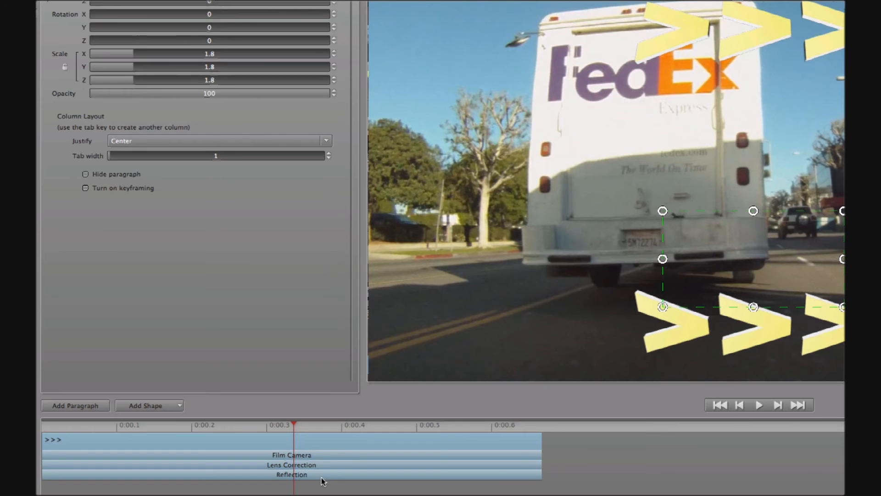
left_click(323, 478)
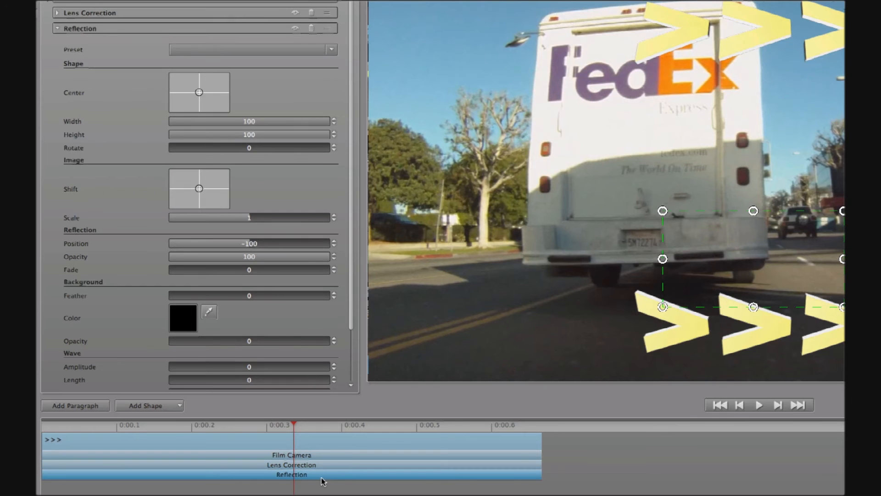
key("Delete")
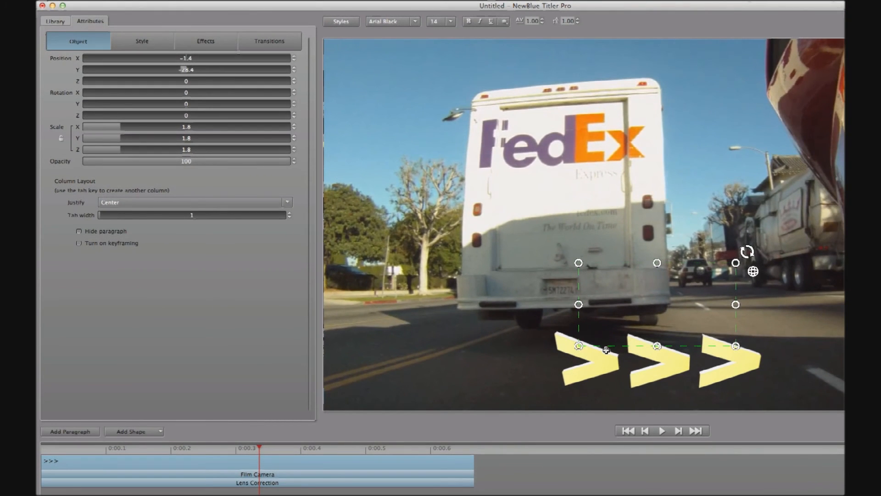
Enlarge the arrows to font size 120, Position Y 24.4, scale 1.9, pushed slightly back
left_click_drag(607, 350, 601, 250)
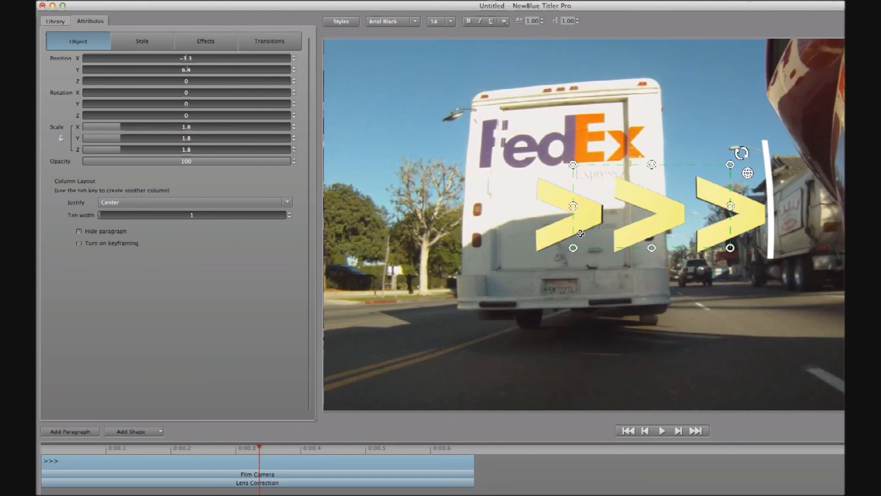
left_click(451, 22)
left_click_drag(452, 40, 451, 79)
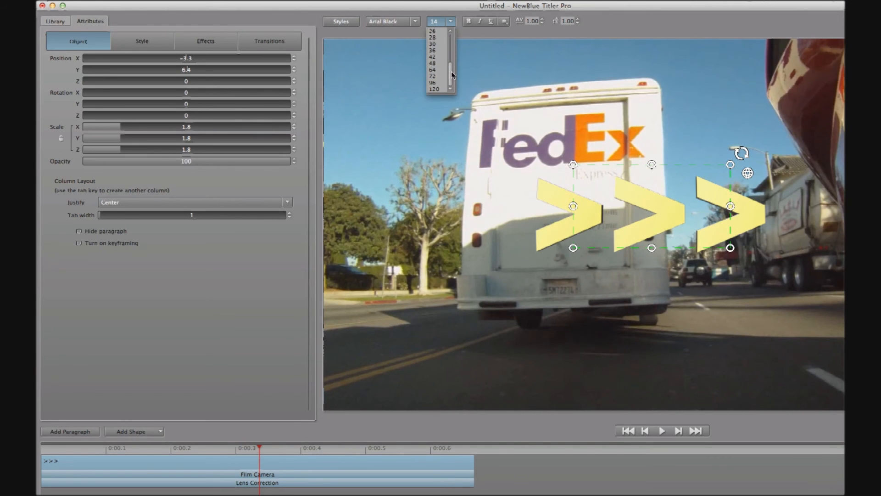
left_click(435, 89)
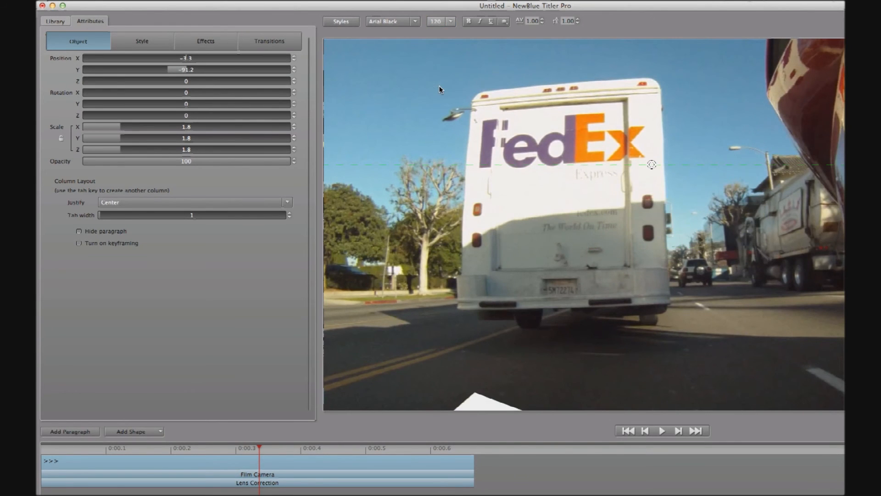
type("28")
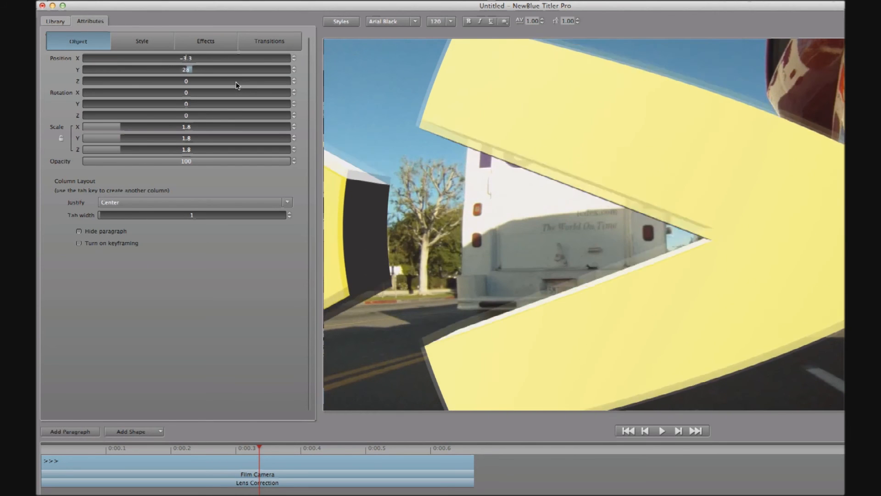
left_click_drag(236, 82, 236, 82)
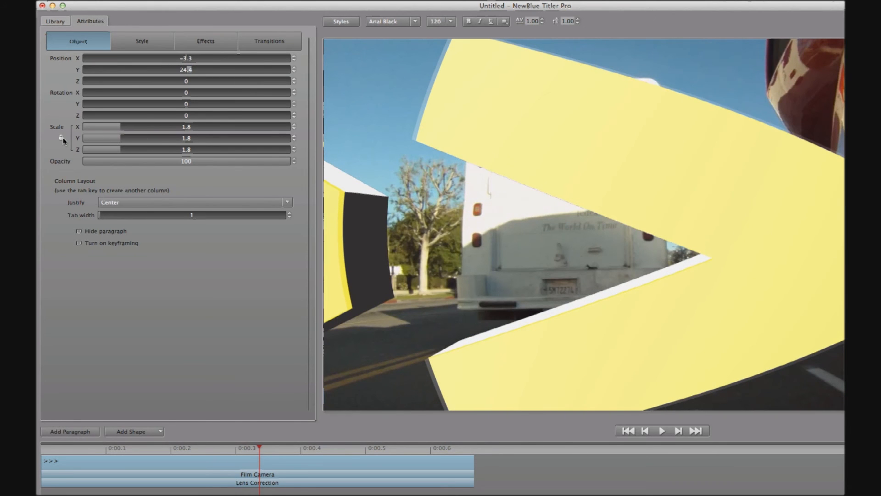
mouse_move(117, 125)
left_mouse_down()
mouse_move(131, 130)
mouse_move(122, 126)
left_mouse_up()
mouse_move(178, 83)
left_mouse_down()
mouse_move(185, 84)
mouse_move(168, 81)
left_mouse_up()
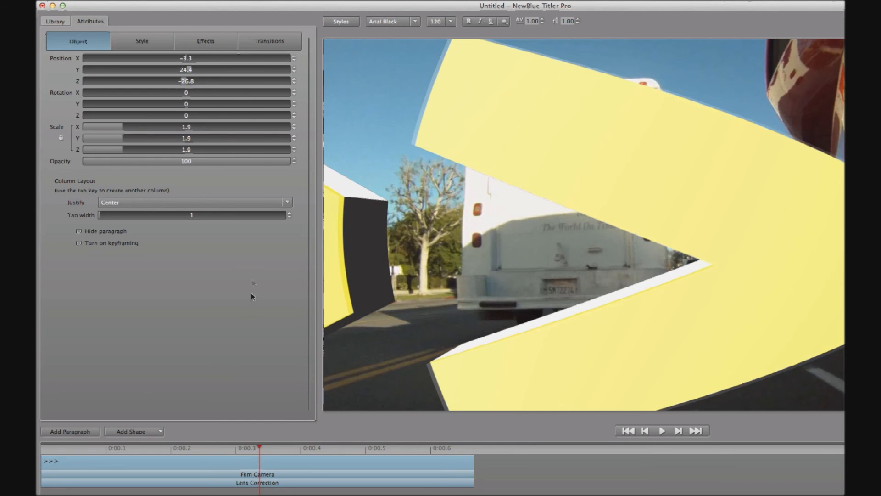
mouse_move(251, 453)
left_mouse_down()
mouse_move(183, 452)
mouse_move(303, 452)
mouse_move(217, 452)
mouse_move(244, 453)
left_mouse_up()
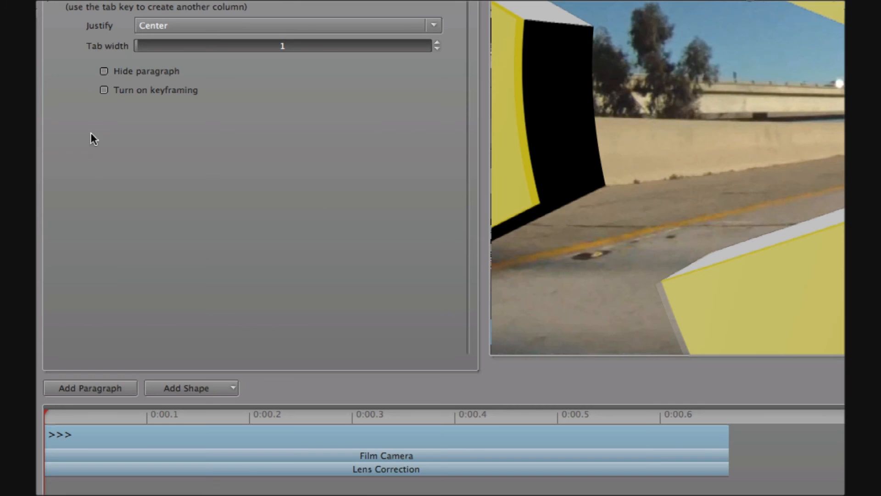
Keyframe the arrows sliding in from far left (X -352.4) to the right by clip end
left_click(78, 243)
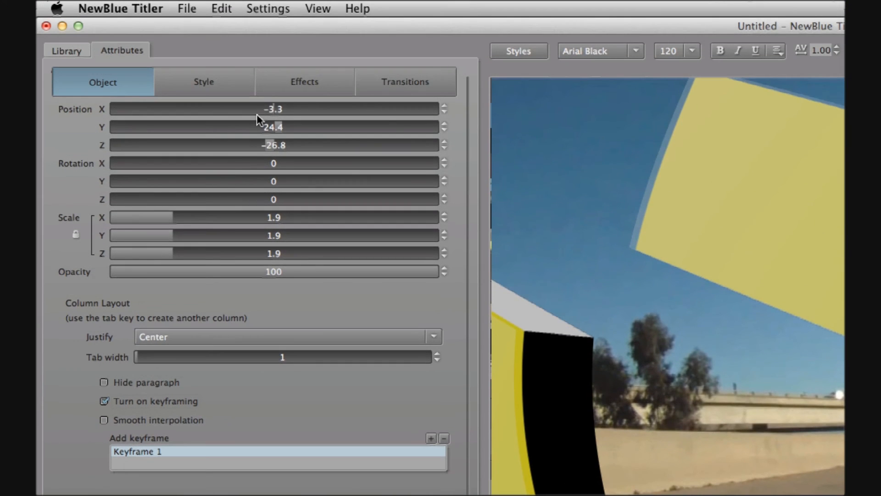
left_click_drag(257, 113, 42, 117)
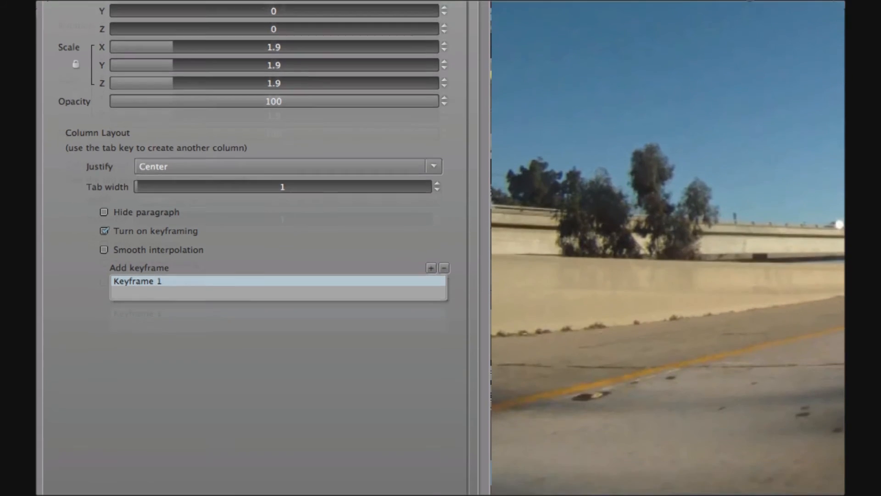
left_click_drag(45, 413, 722, 439)
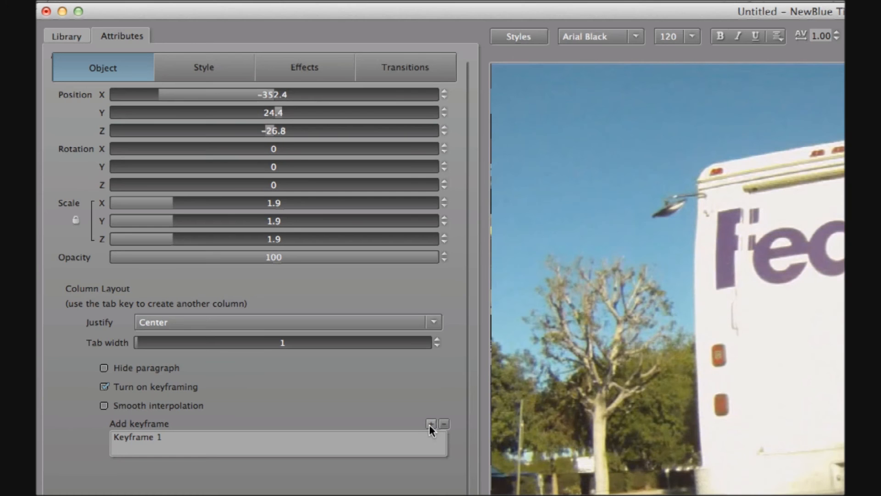
left_click(430, 423)
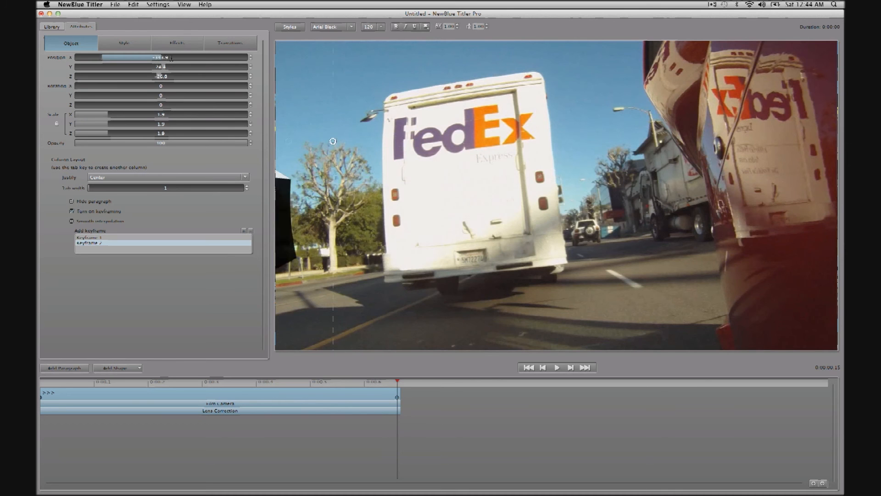
left_click_drag(171, 58, 399, 65)
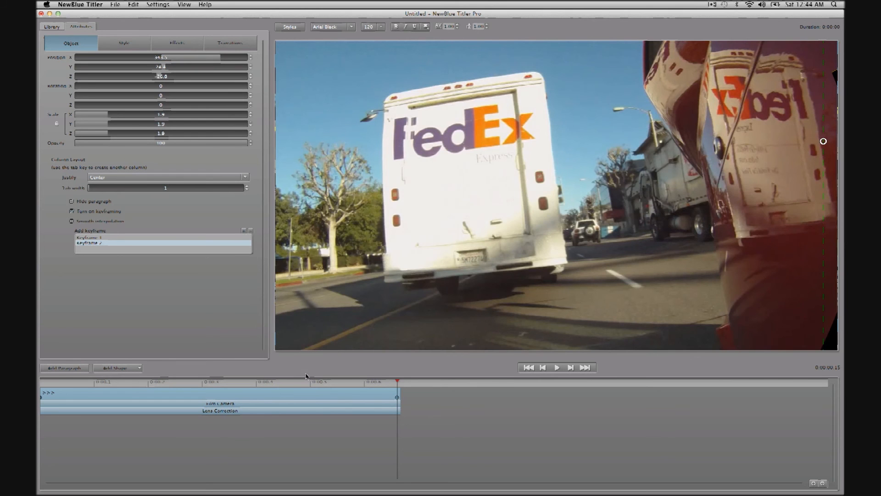
left_click_drag(313, 383, 219, 385)
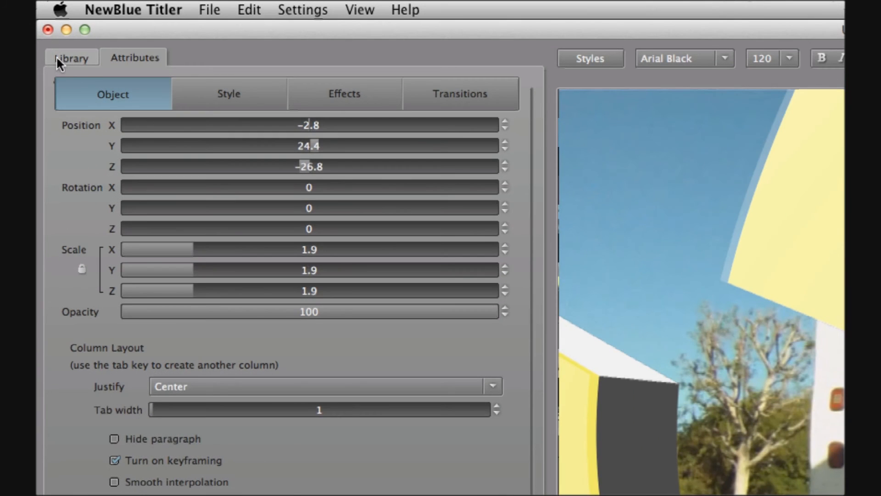
Apply the Smear preset of Starter Pack's Shear Energy effect to the '>>>' arrows
left_click(59, 63)
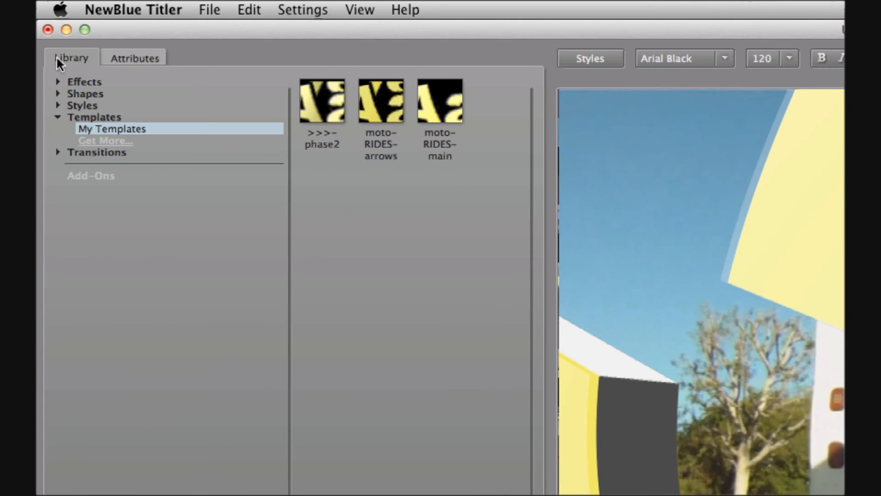
left_click(56, 82)
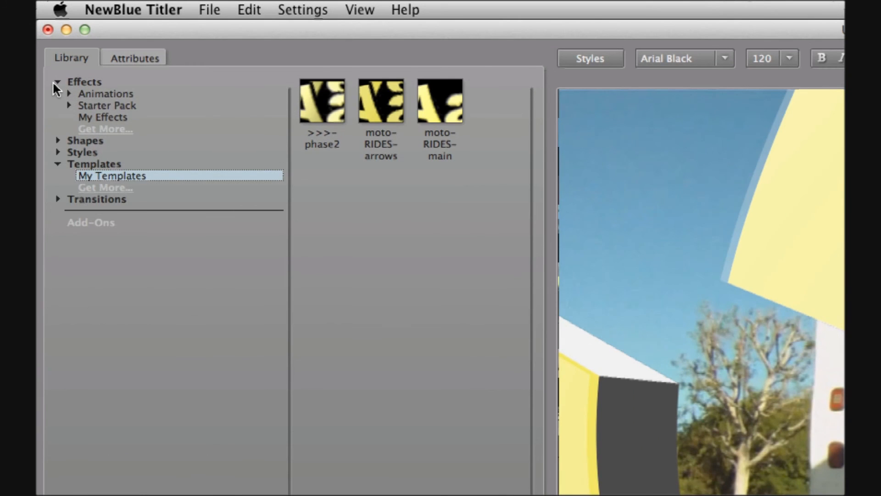
left_click(69, 106)
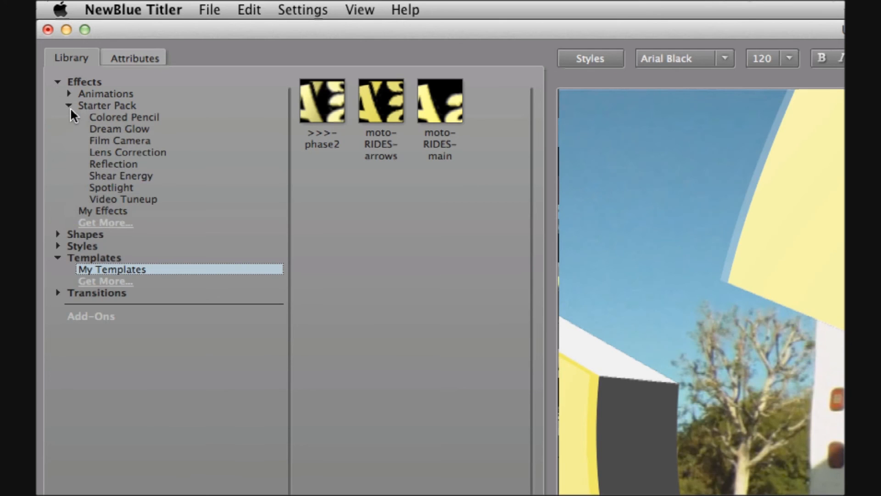
left_click(101, 176)
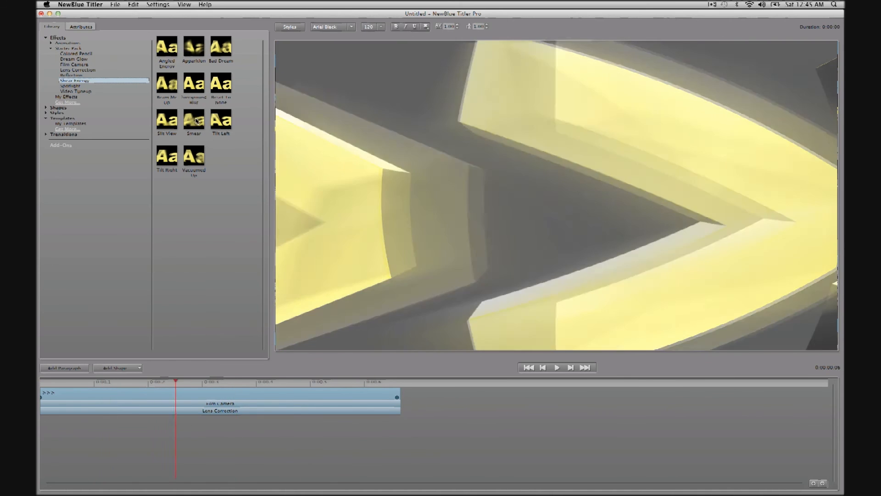
double_click(193, 120)
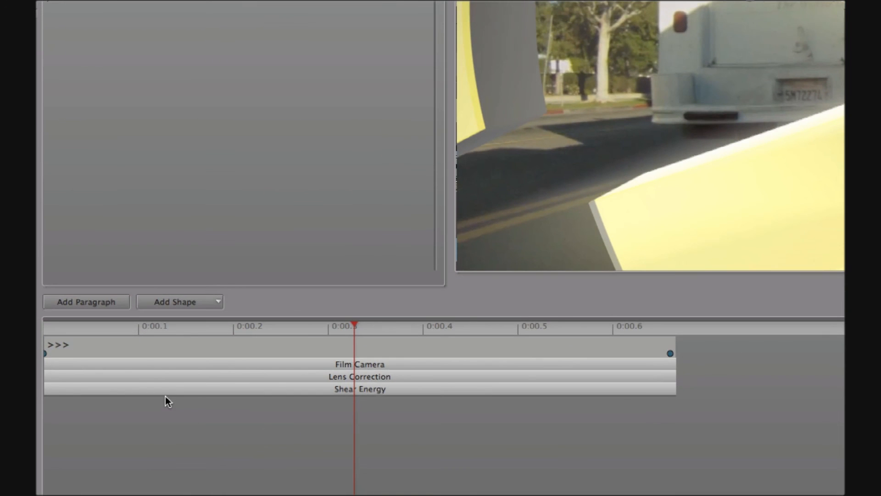
Add a full-length, frame-filling yellow rectangle, with its track below the effect tracks
left_click(177, 301)
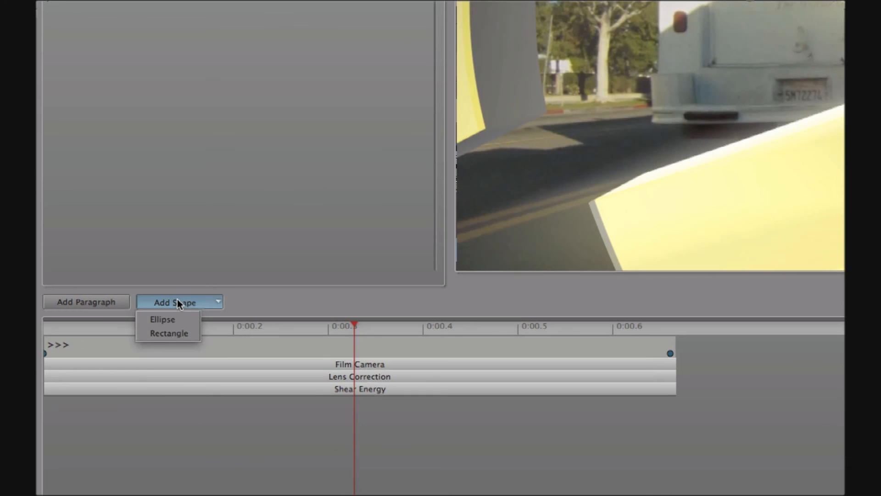
left_click(182, 334)
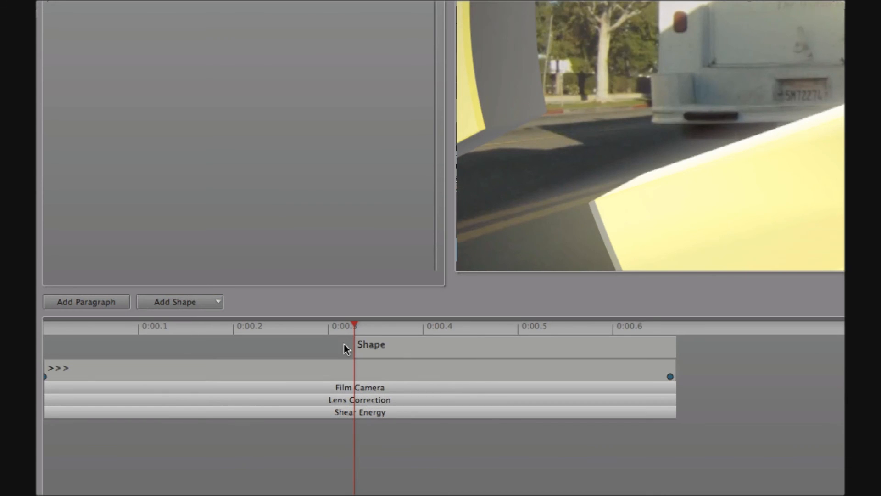
left_click_drag(355, 342, 40, 344)
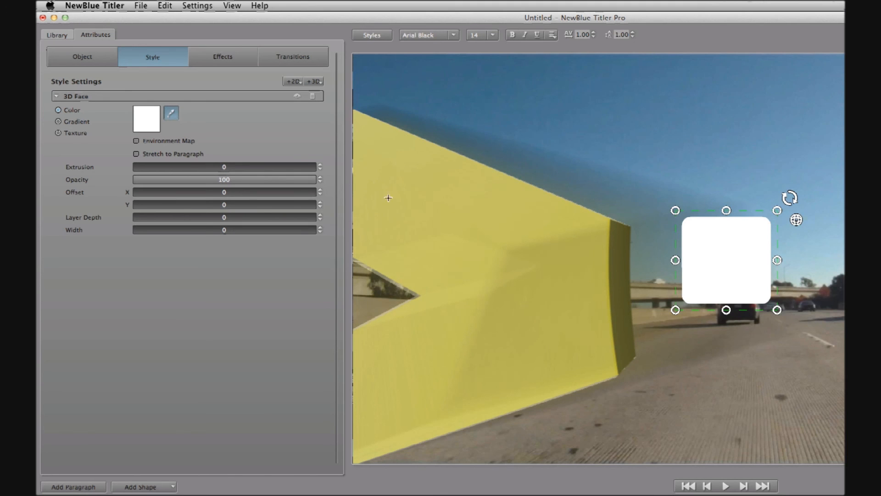
left_click(415, 165)
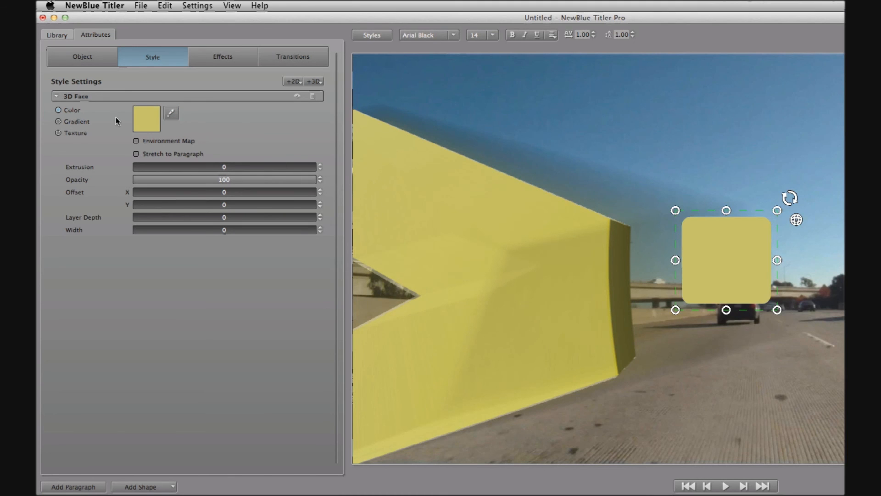
left_click_drag(672, 207, 240, 79)
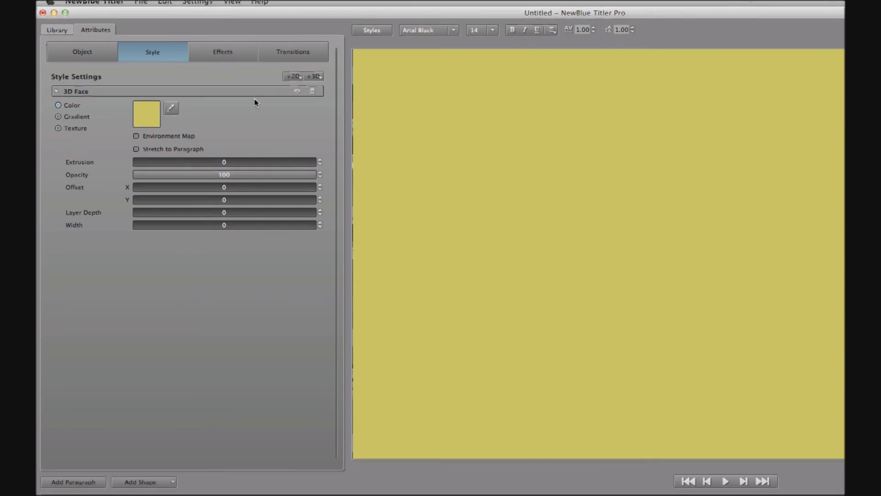
left_click_drag(130, 425, 131, 478)
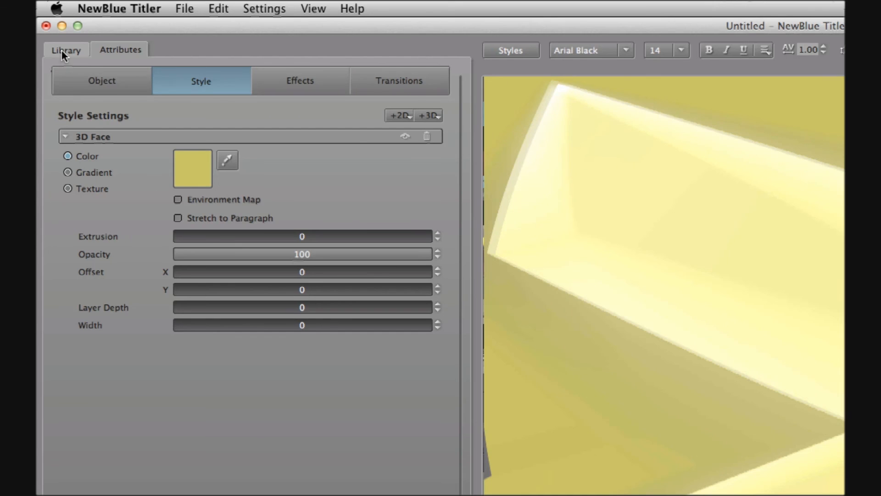
Show the Fade In animation transitions and shorten the shape's first Fade In
left_click(64, 50)
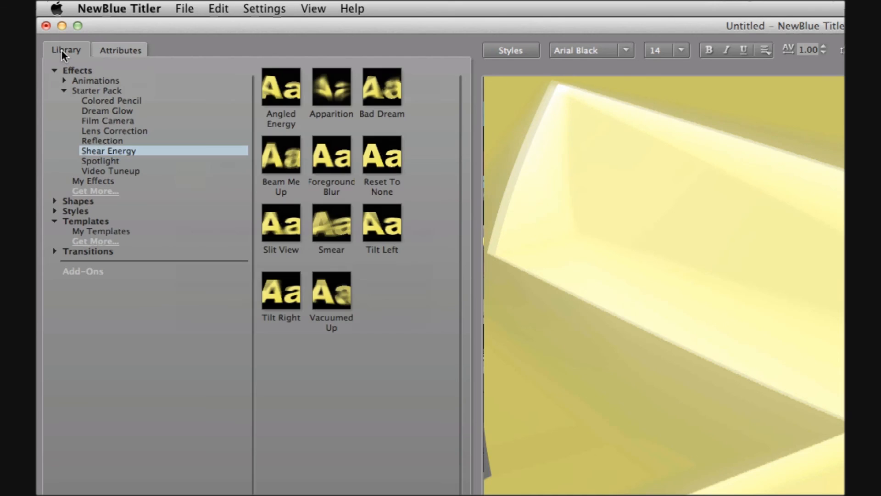
left_click(54, 252)
left_click(64, 261)
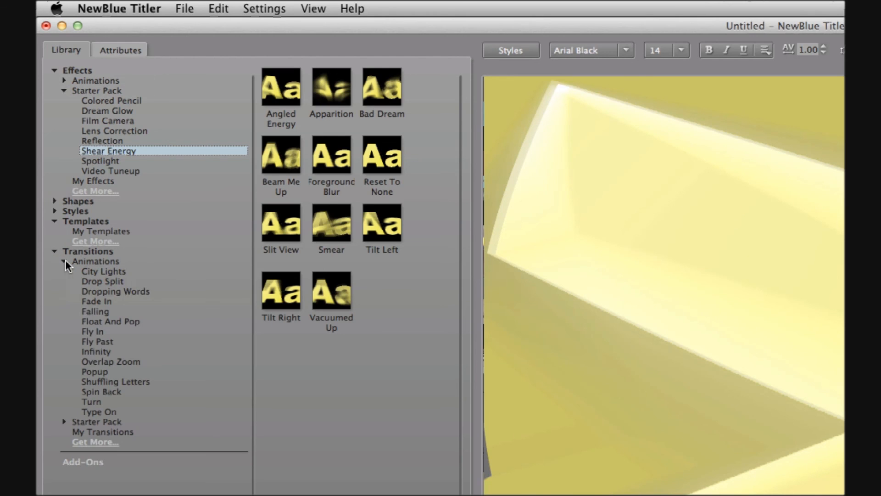
left_click(106, 302)
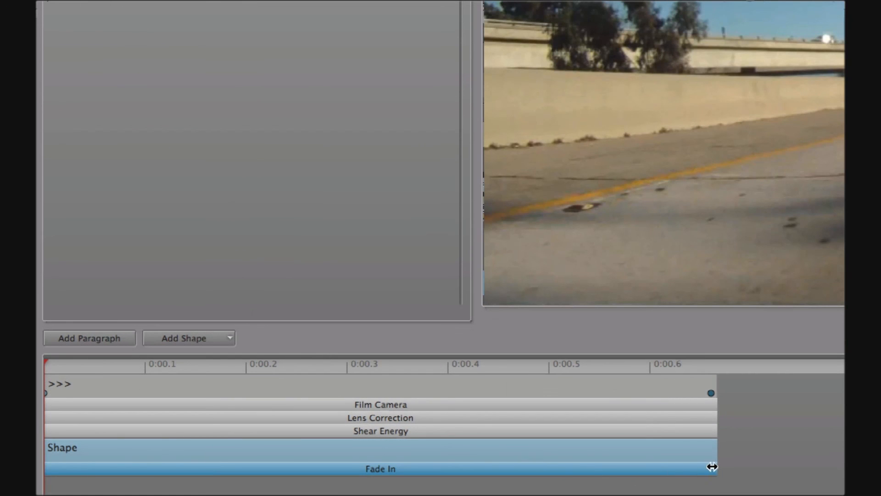
left_click_drag(713, 466, 203, 467)
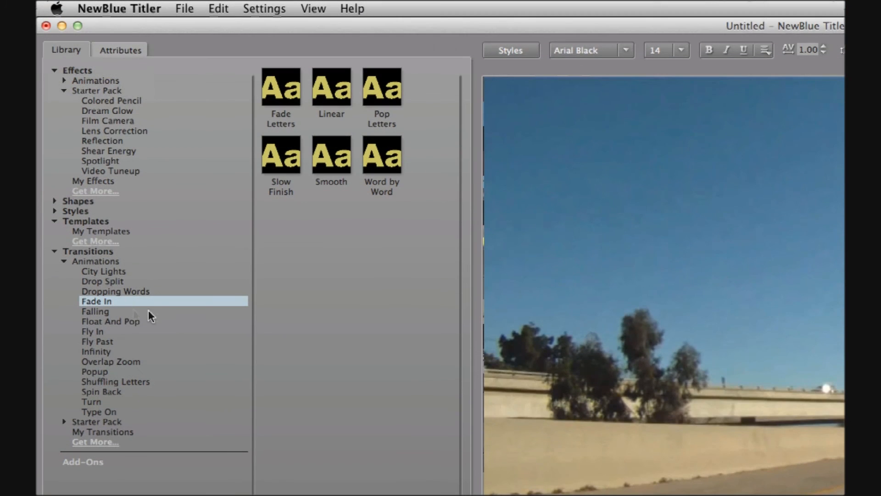
Add a second Smooth Fade In and adjust both bars to meet around 0:00.28
double_click(326, 165)
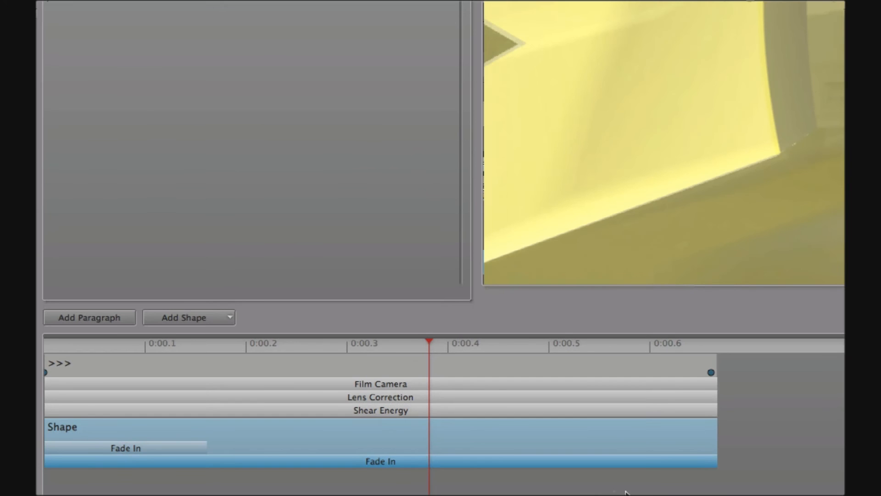
left_click_drag(715, 461, 560, 473)
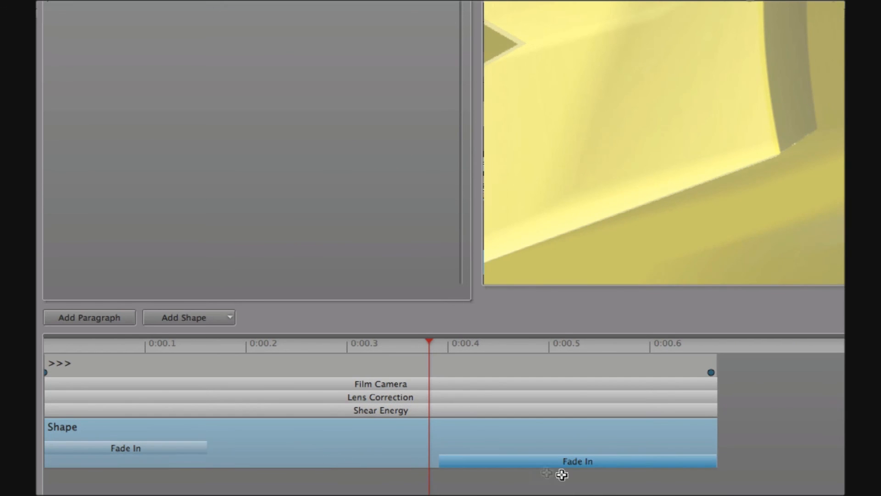
left_click_drag(203, 448, 323, 451)
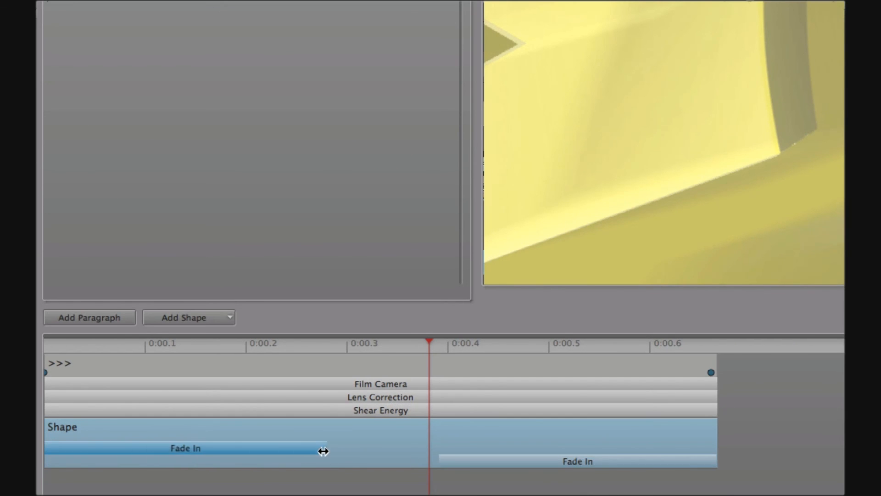
left_click_drag(435, 458, 328, 447)
left_click_drag(392, 342, 283, 368)
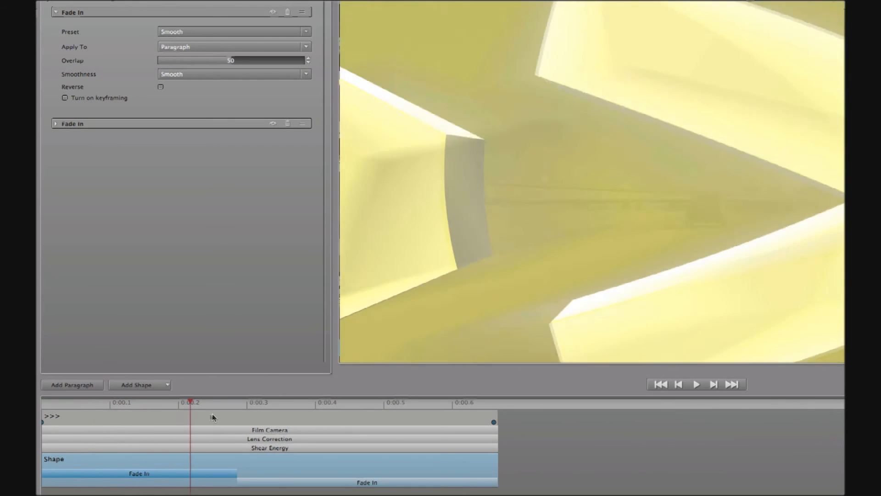
left_click_drag(212, 417, 401, 447)
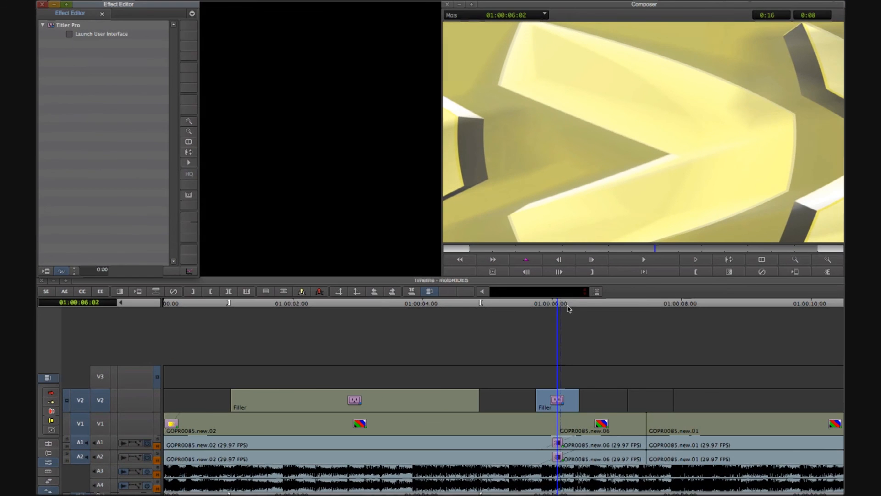
Place the playhead in the title section, render both Titler Pro effects via Render In/Out, and play
left_click(549, 304)
left_click_drag(548, 305, 215, 357)
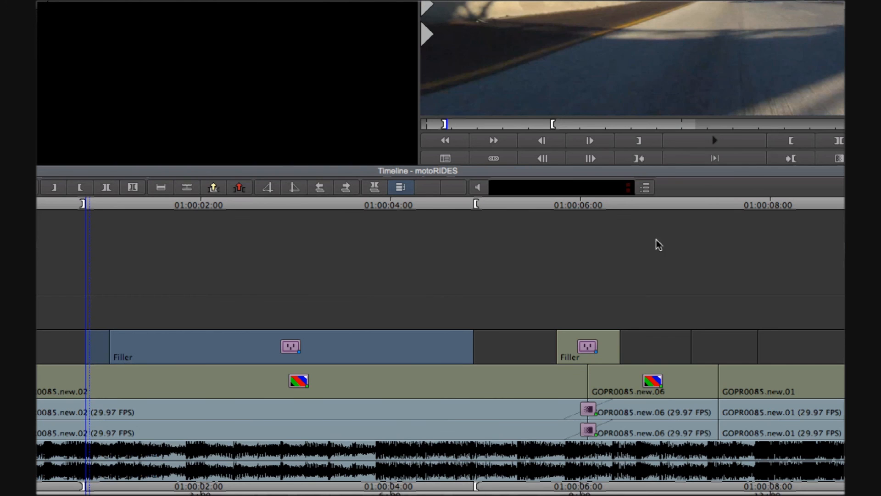
left_click(637, 205)
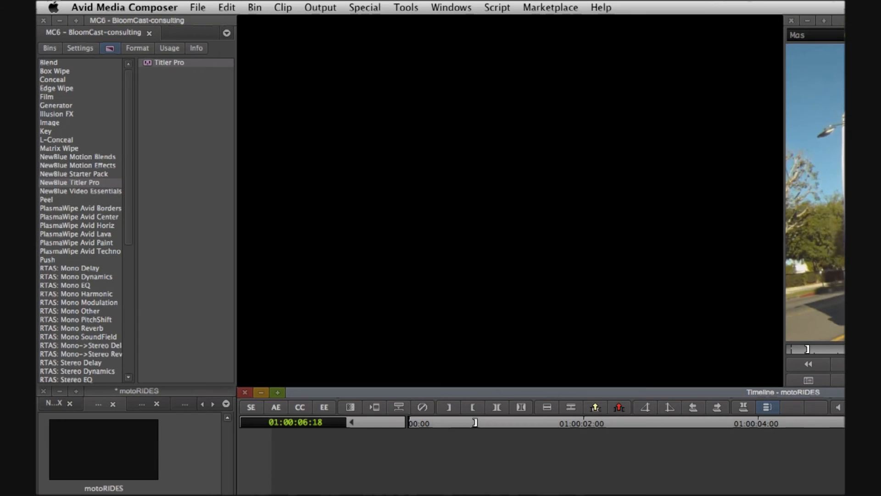
left_click(282, 7)
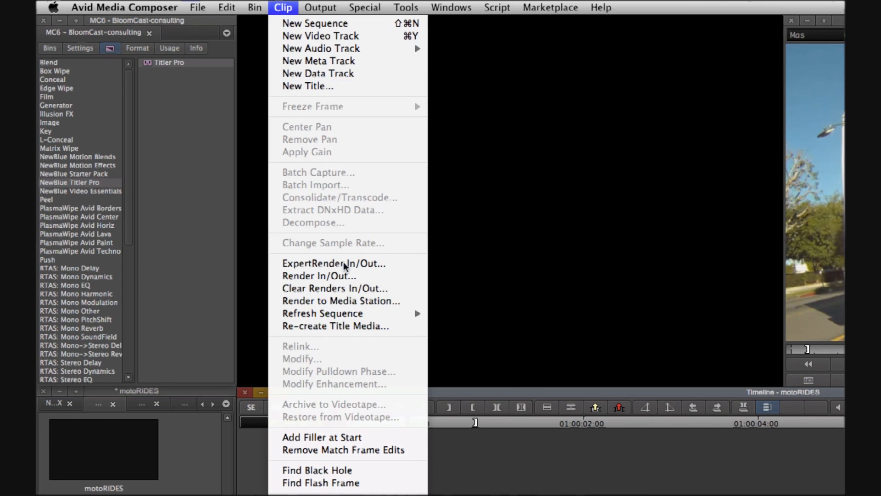
left_click(376, 276)
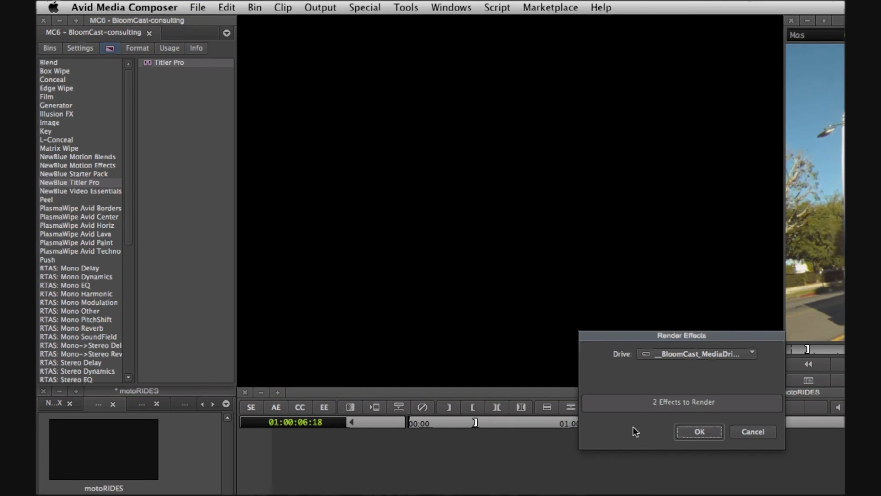
left_click(707, 434)
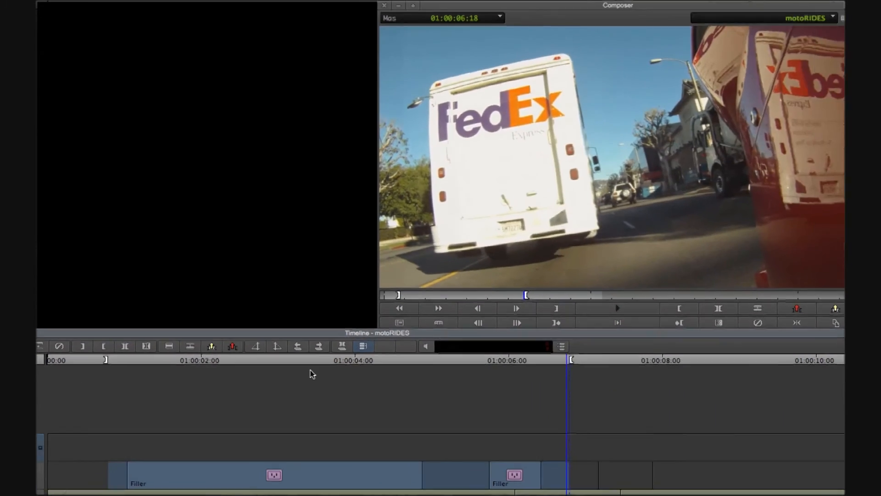
key("6")
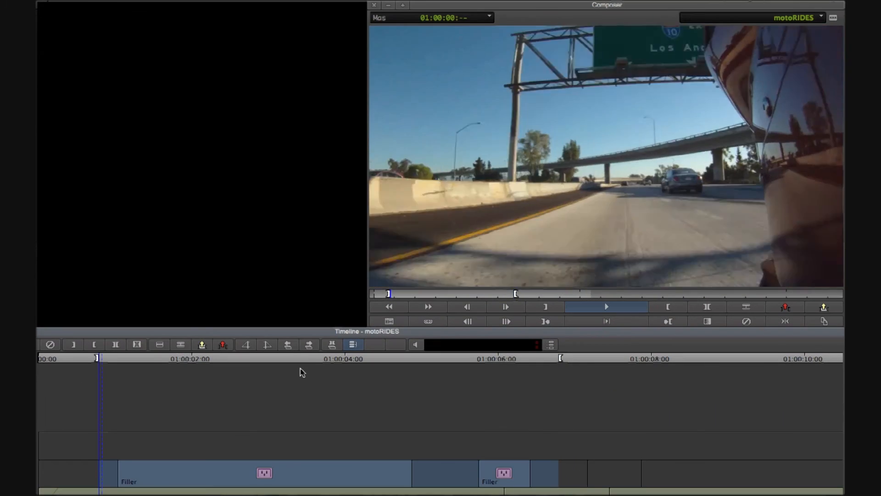